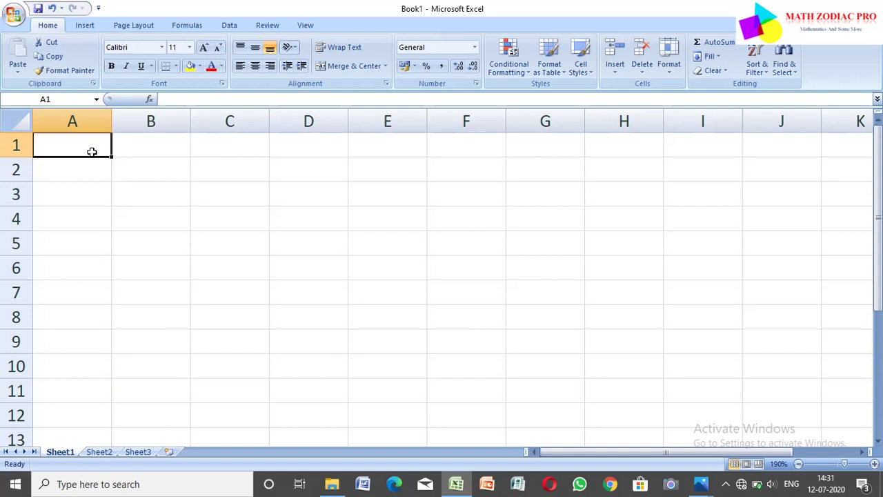
# - Enter the title "COLLEGE NAME :XYZ" in cell A1
pyautogui.write('COLLEGE')
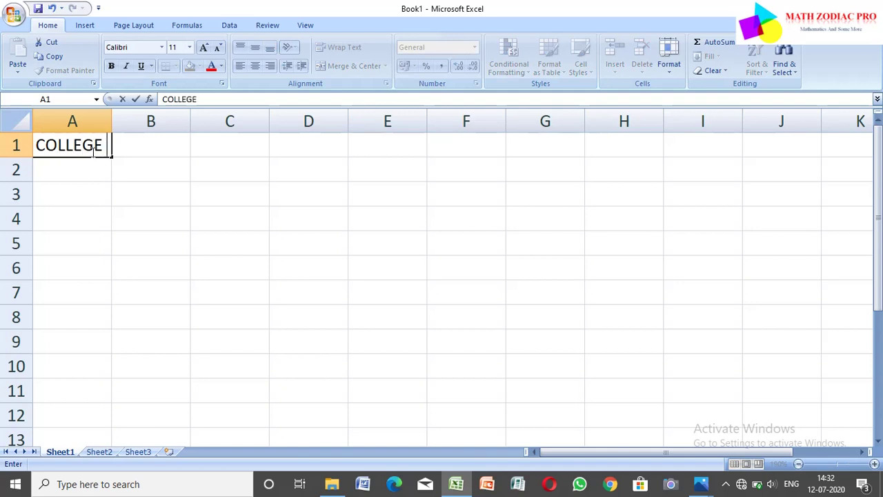
pyautogui.write(' NAM')
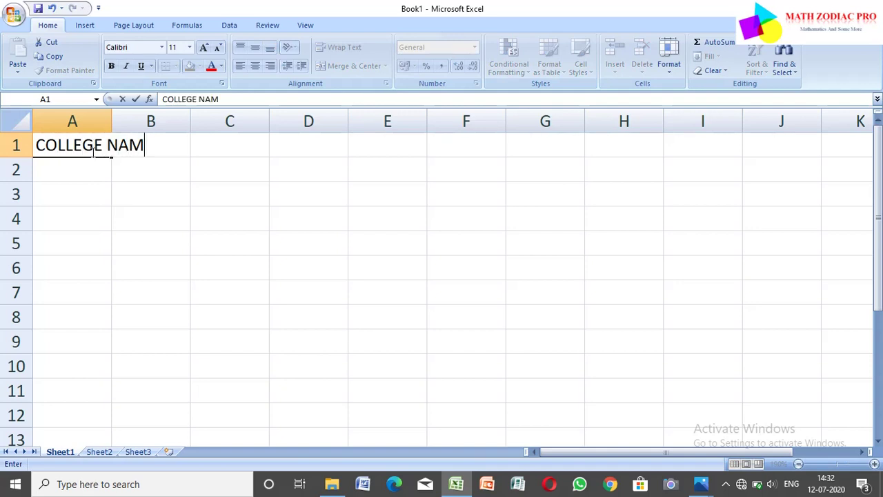
pyautogui.write('E : ZYX')
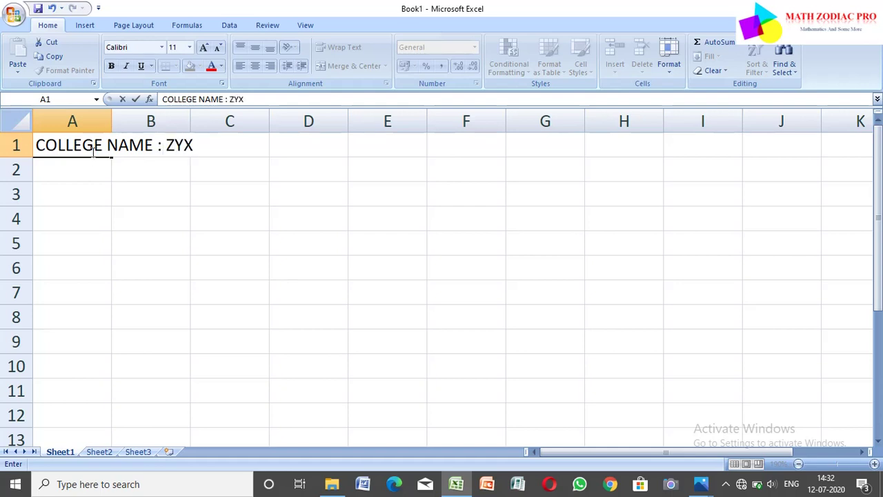
pyautogui.press('BackSpace')
pyautogui.press('BackSpace')
pyautogui.press('BackSpace')
pyautogui.write('XYZ')
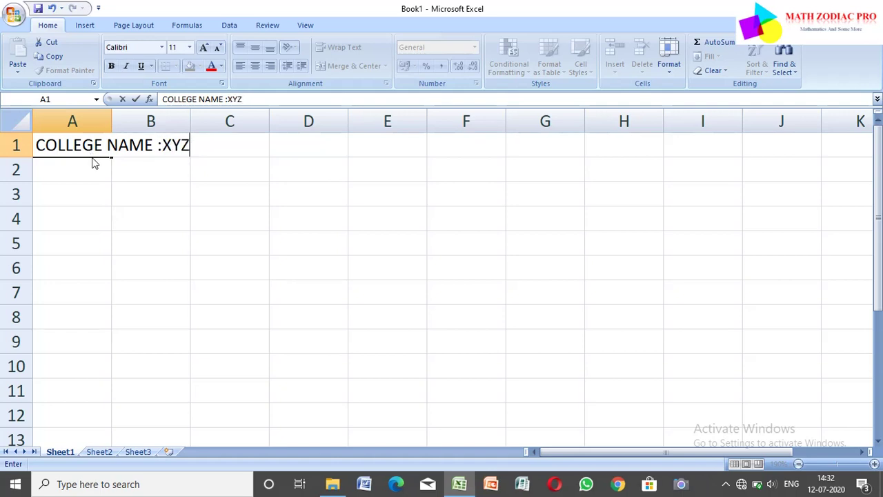
# - Enter "DEPARTMENT OF MATHEMATICS" in cell A2, below the college name
pyautogui.click(92, 167)
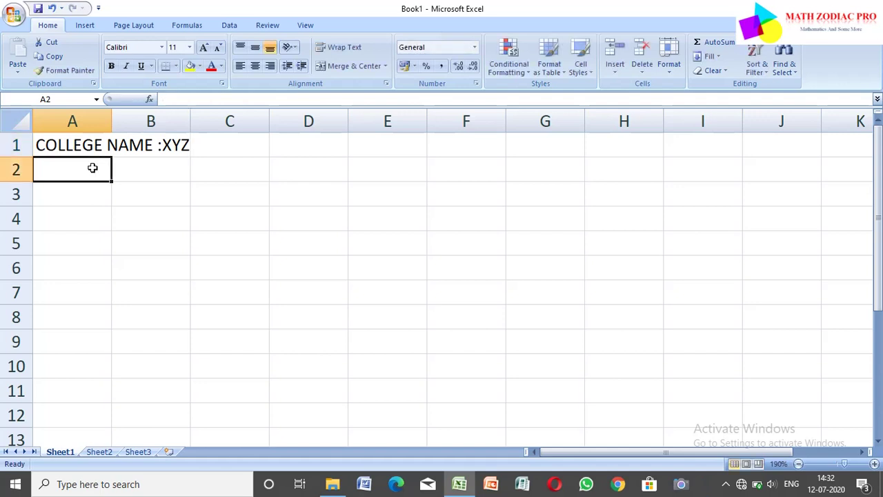
pyautogui.write('DEPA')
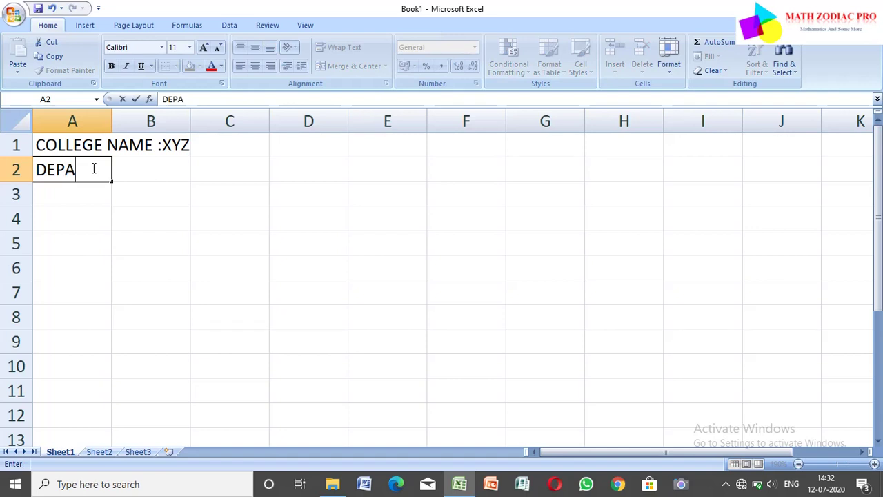
pyautogui.write('RTMEN')
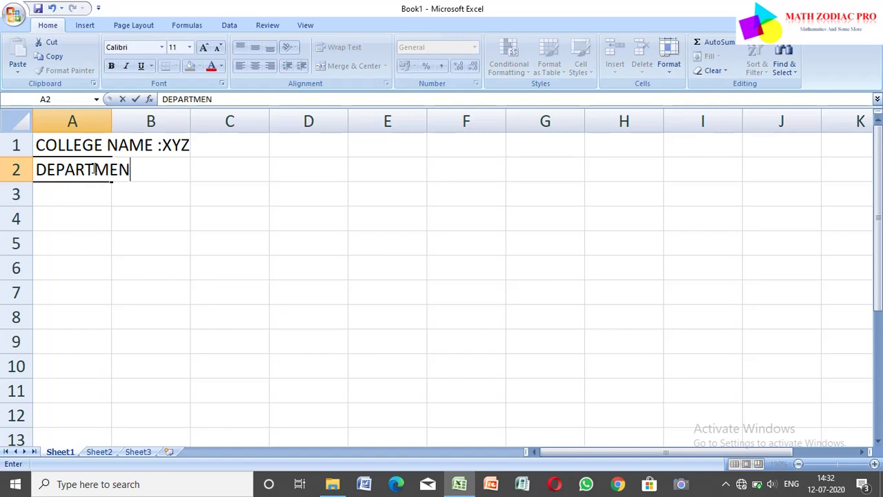
pyautogui.write('T OF M')
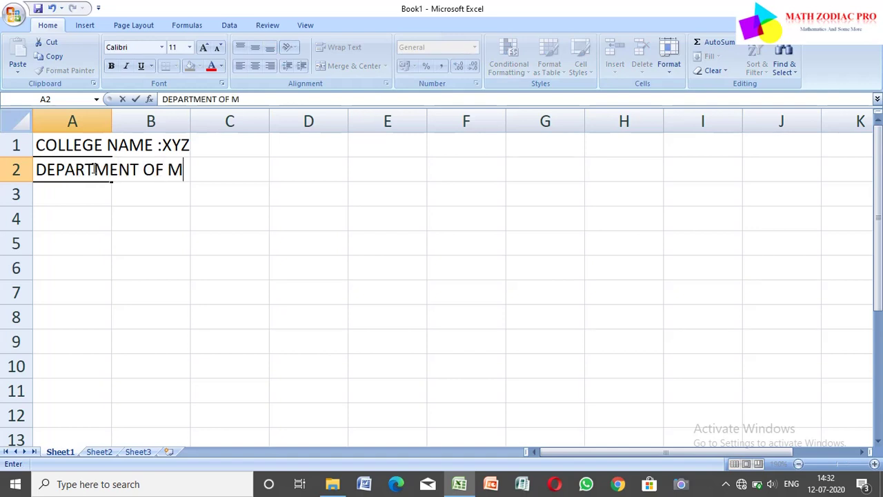
pyautogui.write('ATHEMAT')
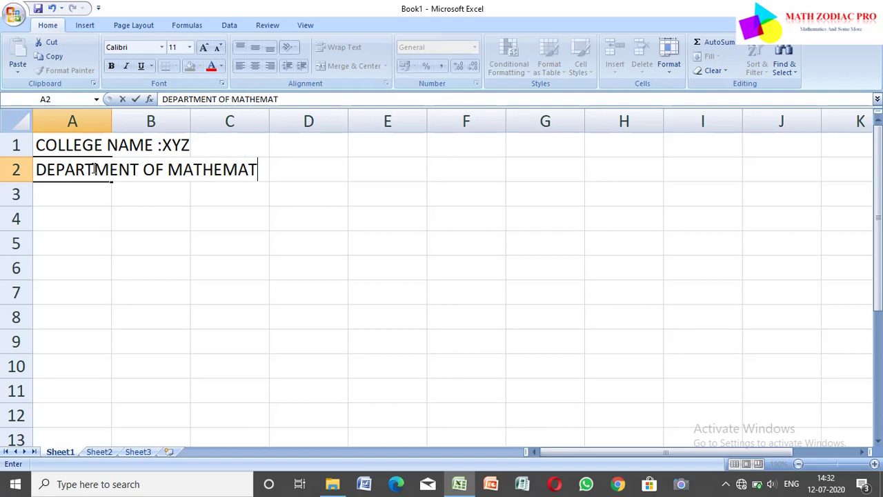
pyautogui.write('ICS')
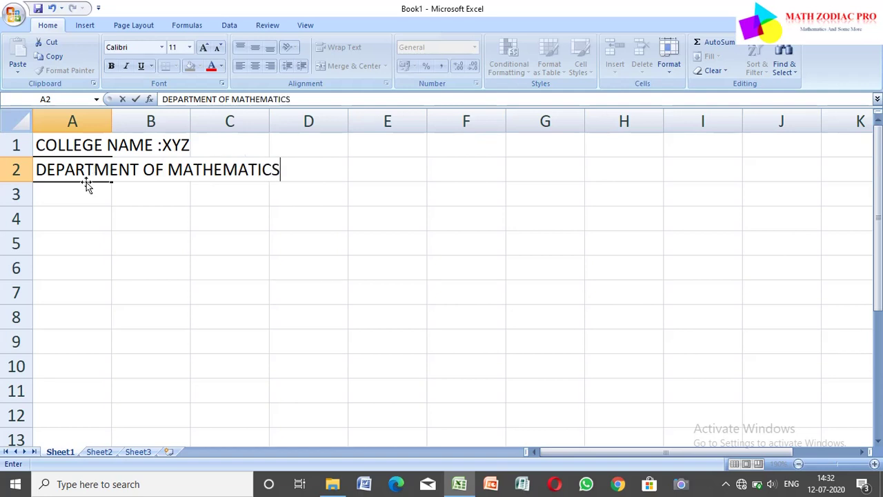
# - Enter "STUDENTS MARKLIST" in cell A3 as the sheet's third title line
pyautogui.click(81, 189)
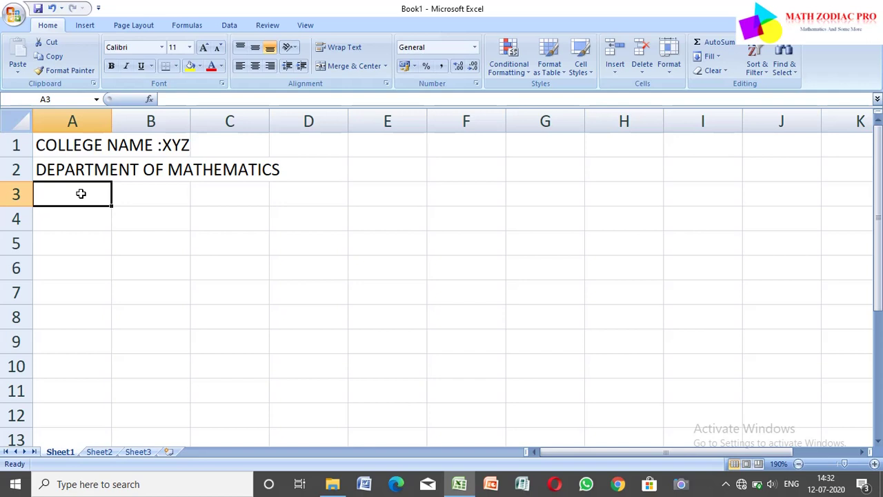
pyautogui.write('STUDEN')
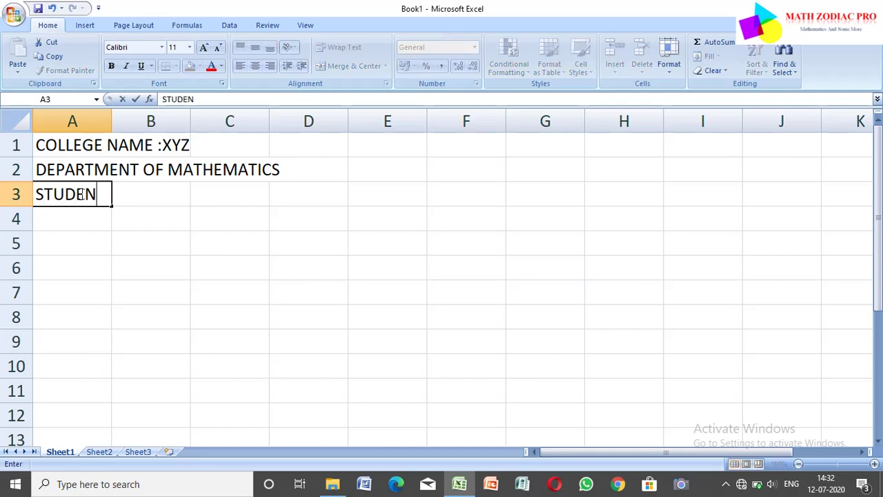
pyautogui.write('TS MAR')
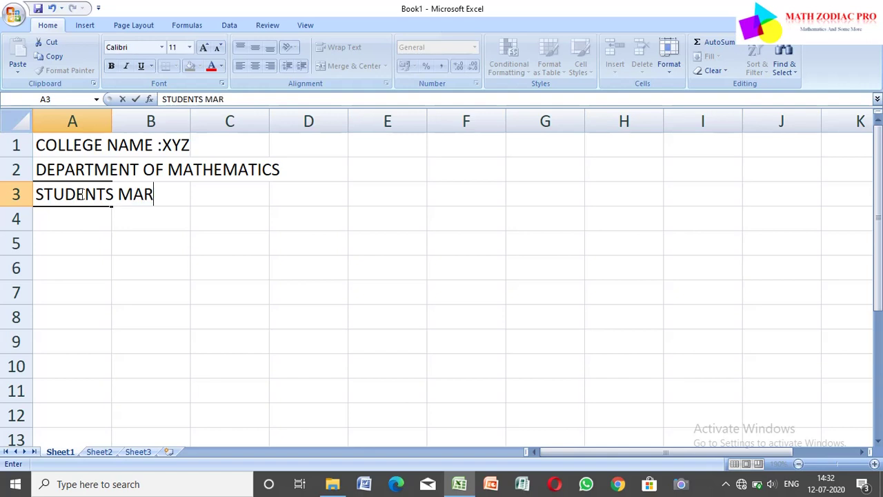
pyautogui.write('KLIST')
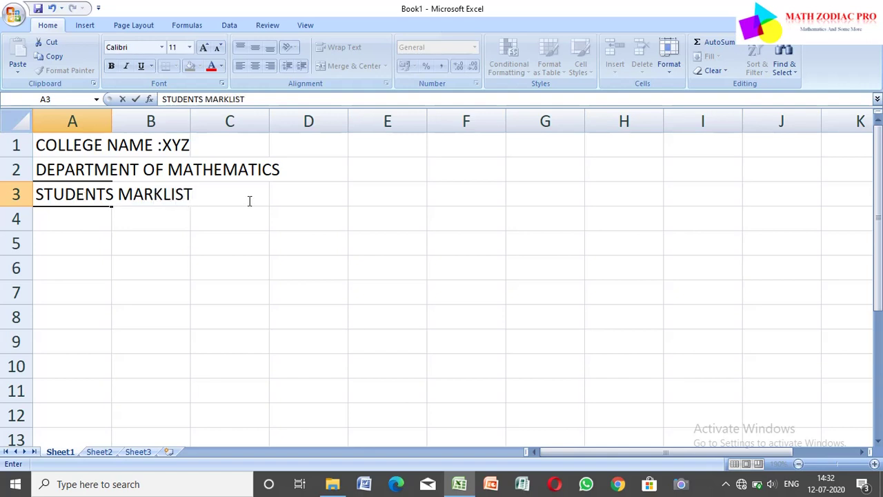
pyautogui.click(116, 202)
# - Enter the column headings "S.NO" in cell A4 and "NAME" in cell B4
pyautogui.click(97, 220)
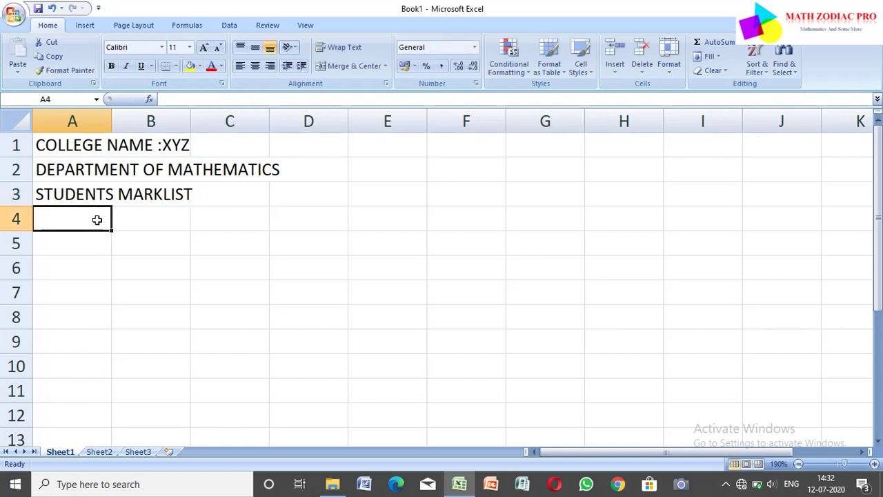
pyautogui.write('S.NO')
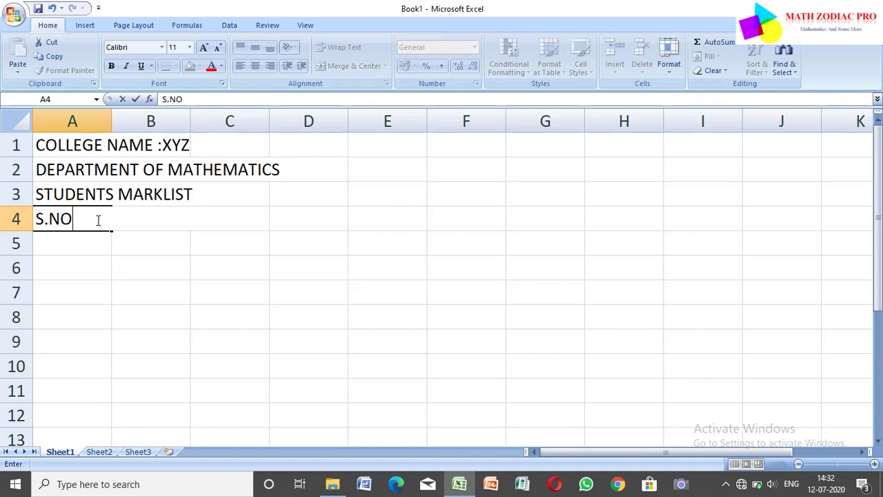
pyautogui.press('F2')
pyautogui.hotkey('ctrl', 'Return')
pyautogui.click(223, 248)
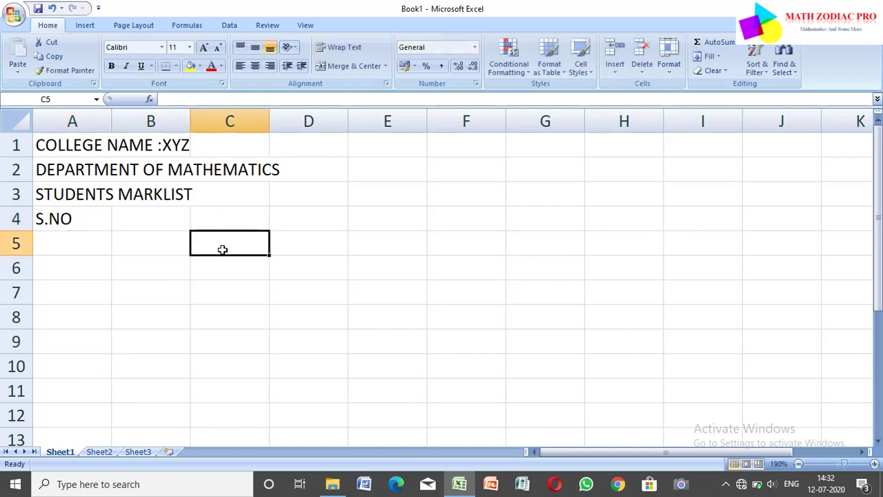
pyautogui.click(157, 222)
pyautogui.write('NAME')
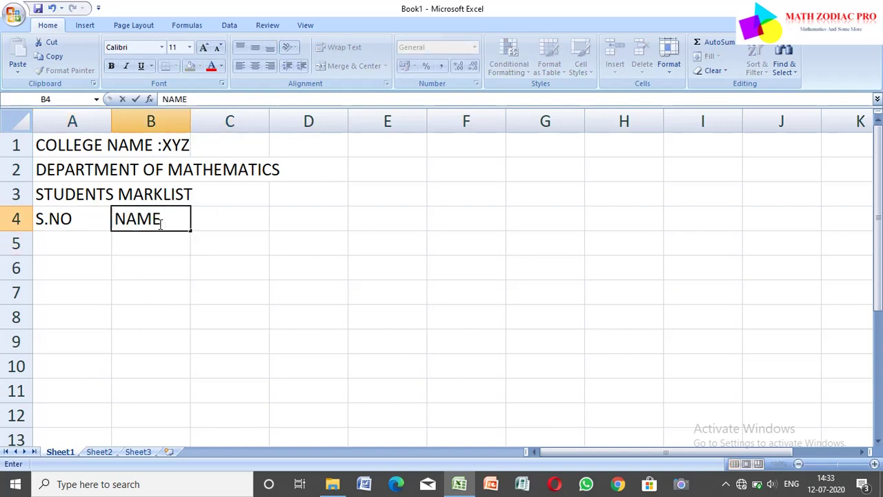
# - Widen columns C and D slightly
pyautogui.click(237, 227)
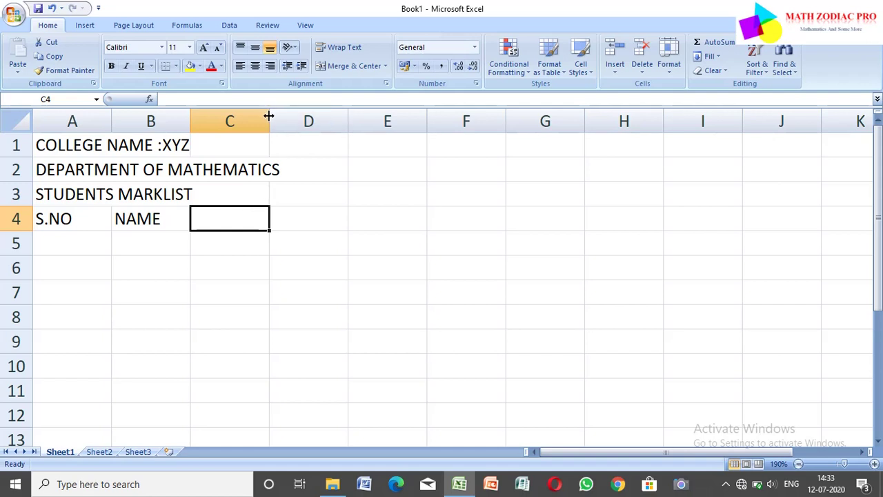
pyautogui.moveTo(269, 118); pyautogui.dragTo(284, 118)
pyautogui.moveTo(364, 122); pyautogui.dragTo(384, 124)
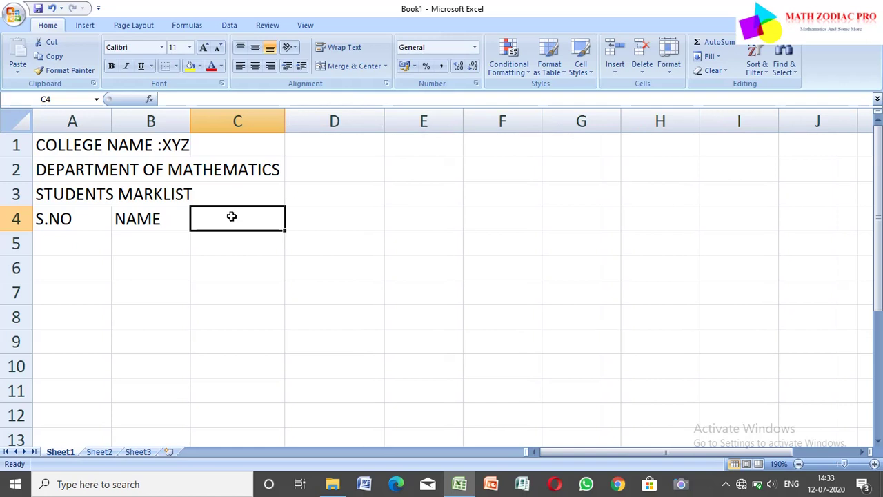
# - Enter the subject headings "OR" in cell C4 and "ODE" in cell D4
pyautogui.write('O')
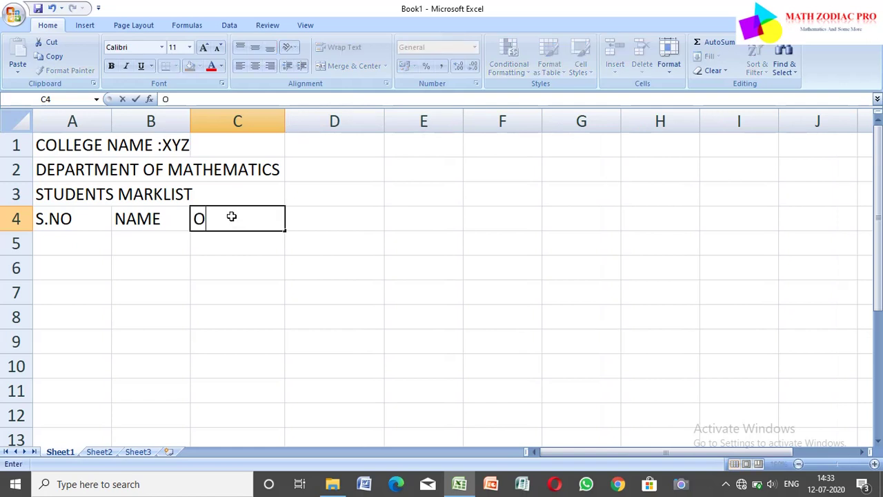
pyautogui.write('R')
pyautogui.click(321, 215)
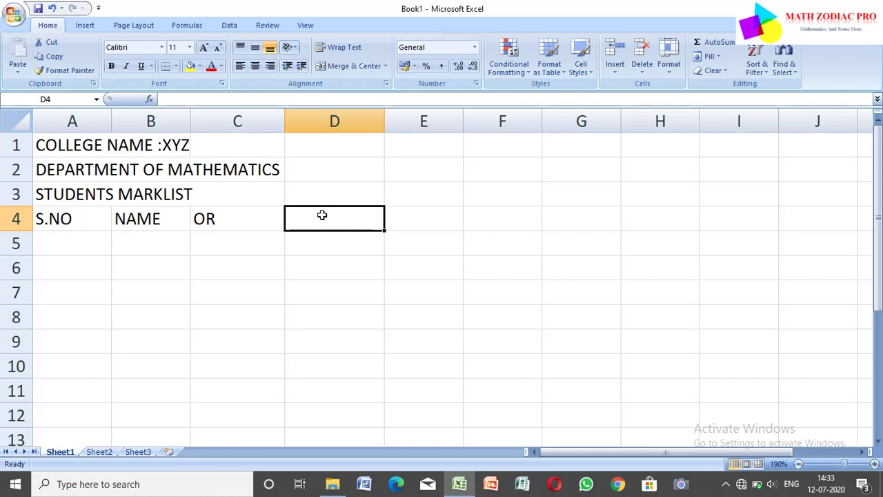
pyautogui.write('ODE')
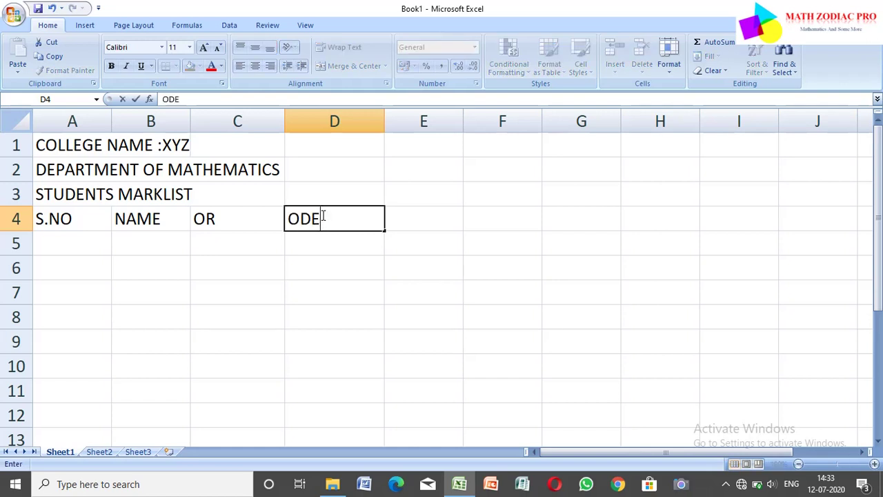
# - Enter the subject heading "STATISTICS" in cell E4 and widen column E to fit it
pyautogui.click(414, 220)
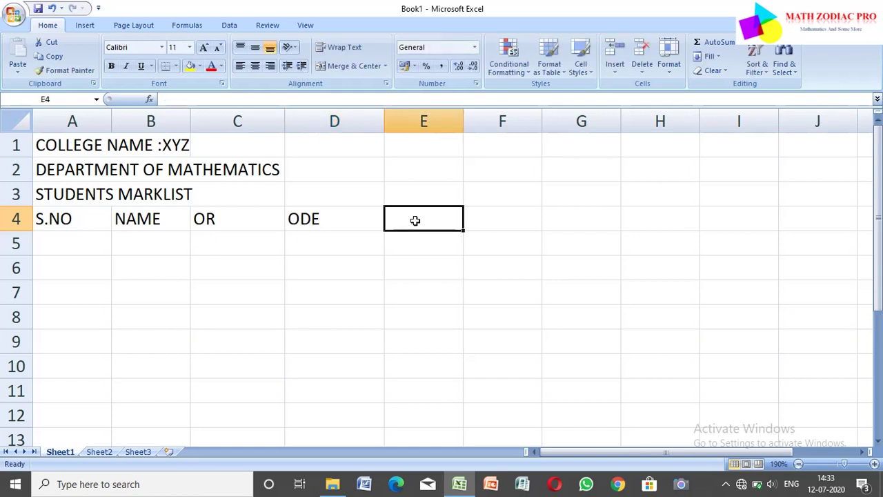
pyautogui.write('STA')
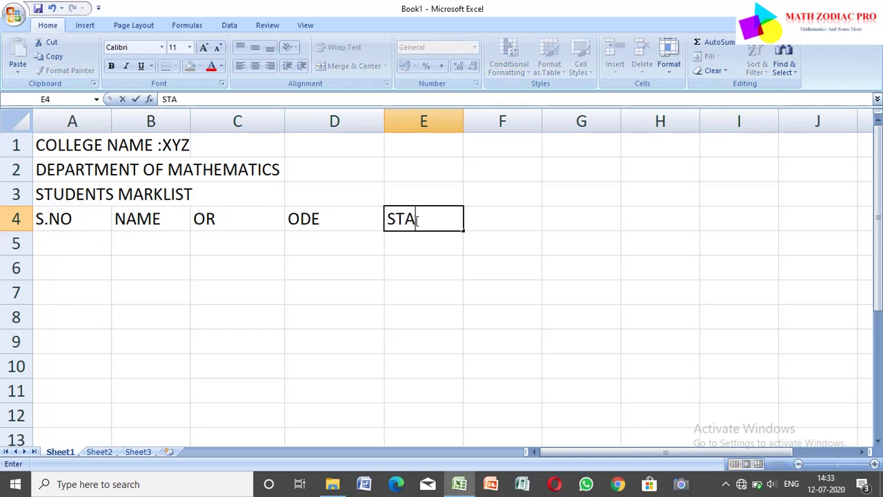
pyautogui.write('TISTICS')
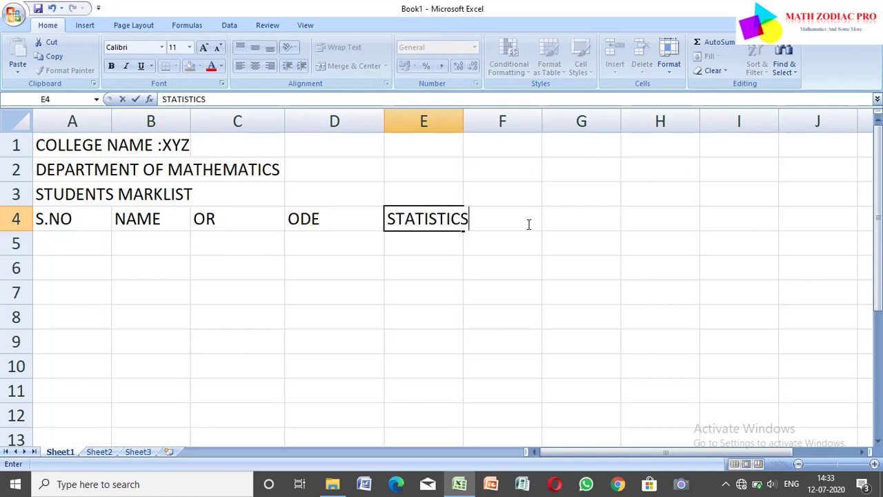
pyautogui.press('F2')
pyautogui.click(468, 121)
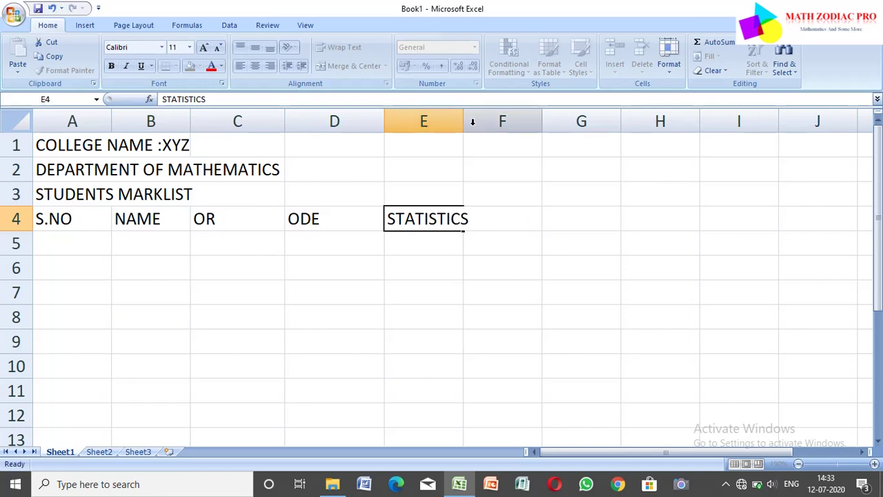
pyautogui.click(464, 120)
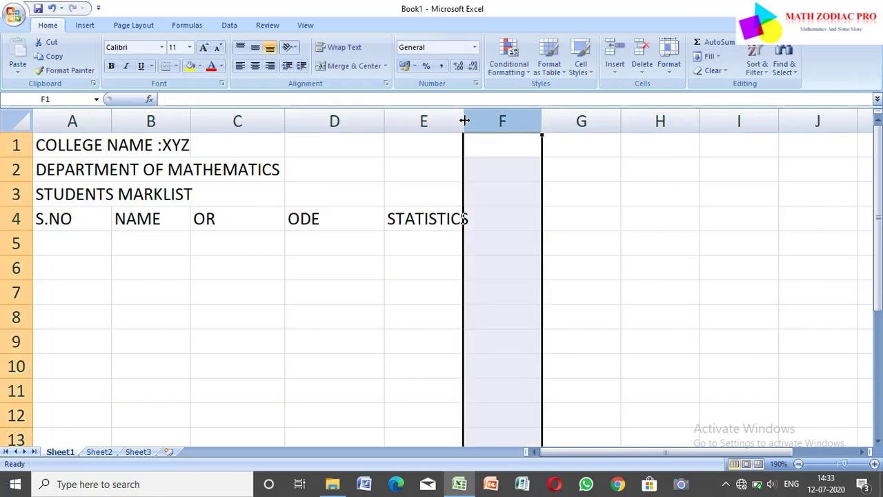
pyautogui.moveTo(467, 120); pyautogui.dragTo(475, 121)
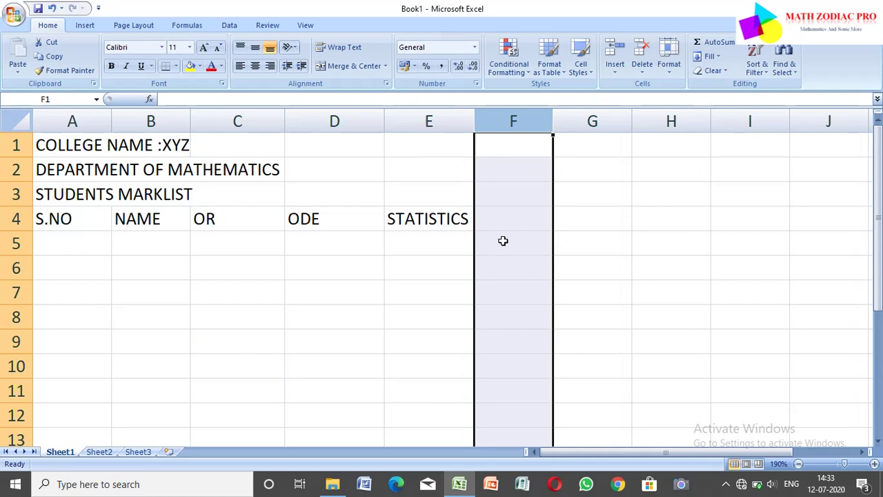
# - Enter the subject heading "NUMERICAL MTHDS" in cell F4 and widen column F to fit it
pyautogui.click(519, 224)
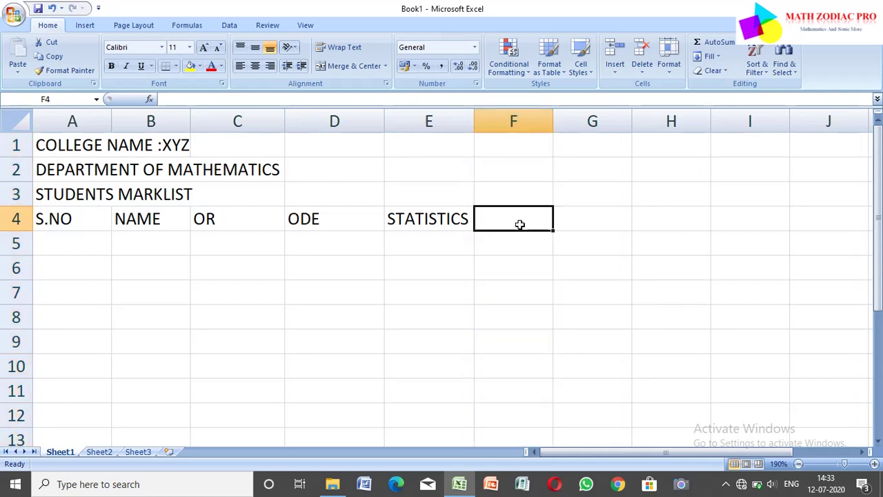
pyautogui.write('NUMR')
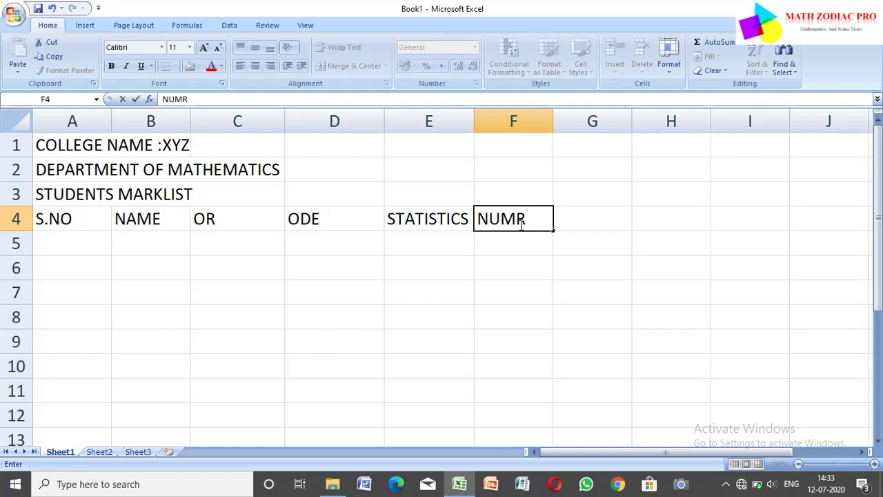
pyautogui.press('BackSpace')
pyautogui.write('ERICAL MTHDS')
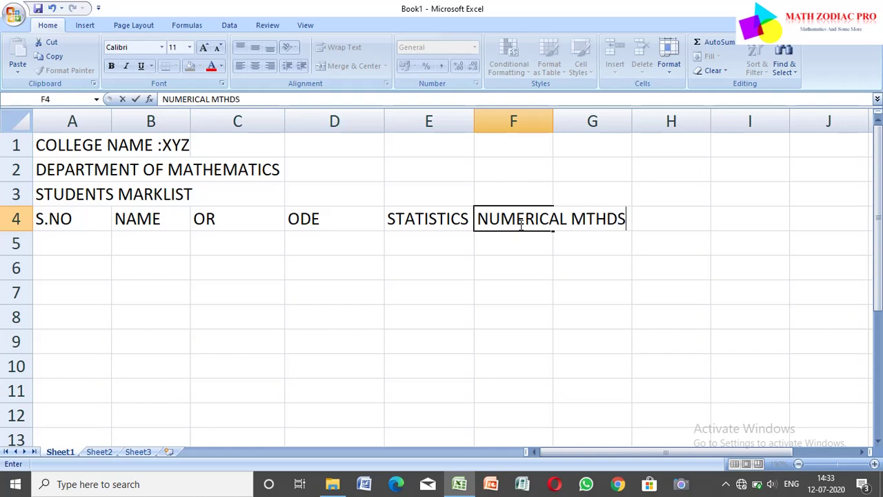
pyautogui.click(559, 121)
pyautogui.moveTo(554, 121); pyautogui.dragTo(632, 121)
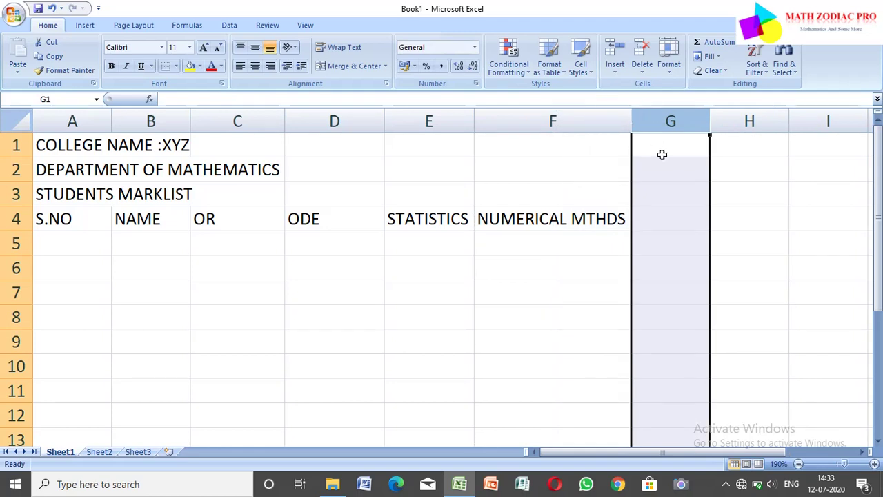
# - Enter the subject heading "GRAPH THEORY" in cell G4
pyautogui.click(655, 228)
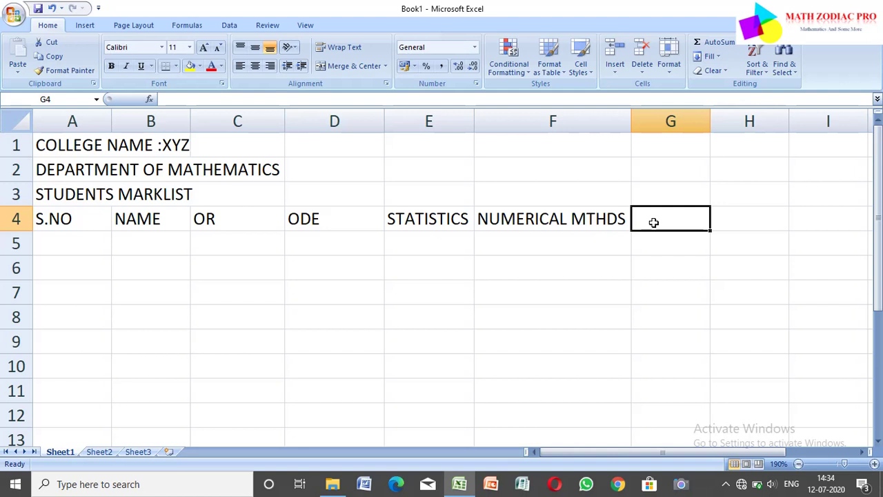
pyautogui.write('G')
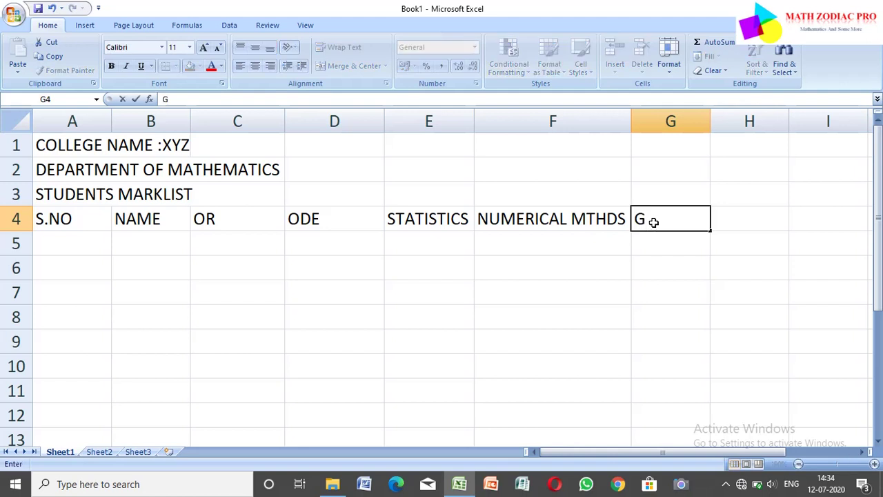
pyautogui.write('RAPH THEO')
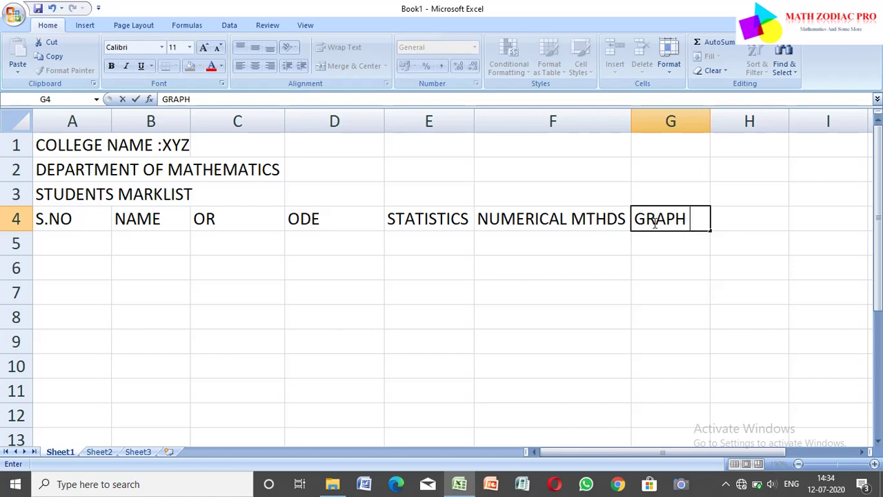
pyautogui.write('RY')
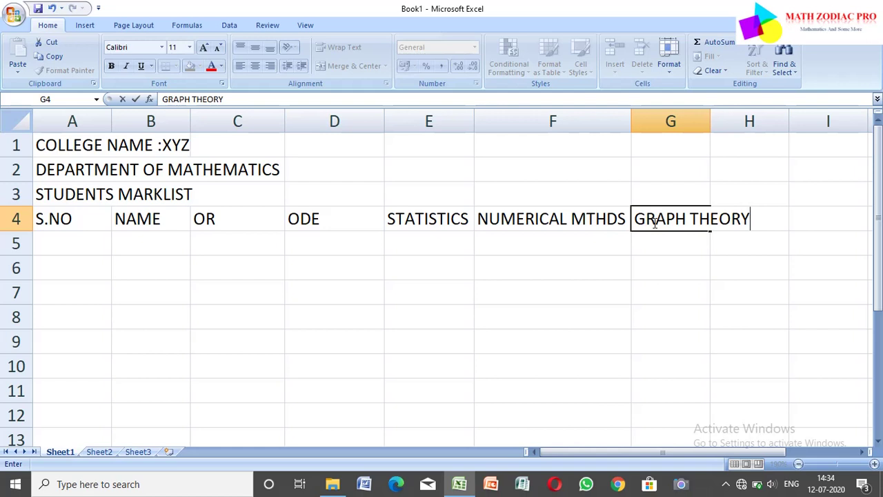
pyautogui.click(734, 167)
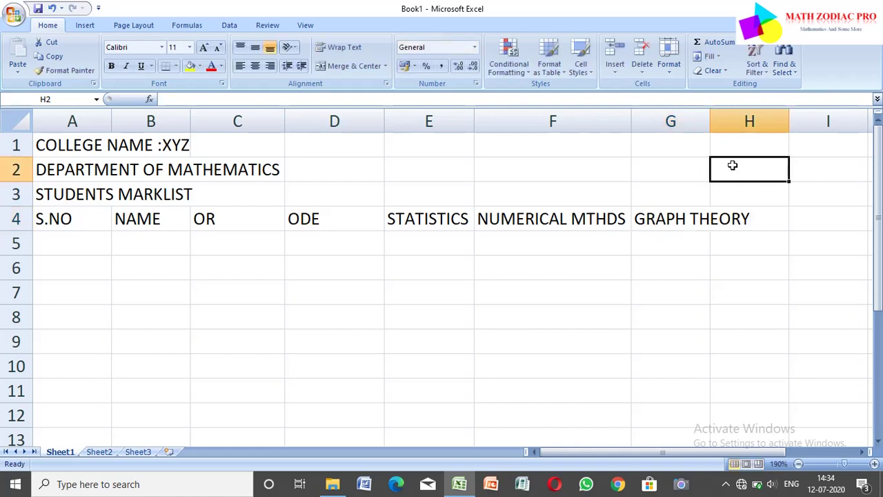
# - Widen column G to fit its heading and narrow columns D and C
pyautogui.moveTo(710, 116); pyautogui.dragTo(750, 119)
pyautogui.click(757, 116)
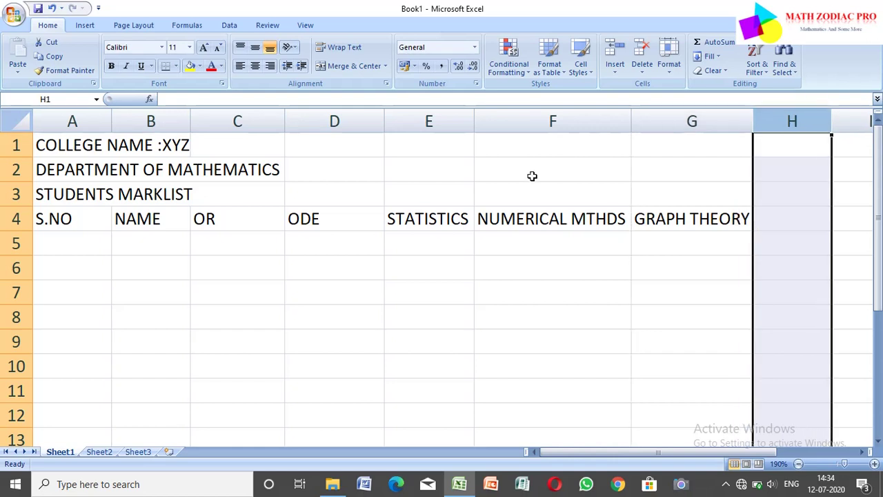
pyautogui.moveTo(384, 128); pyautogui.dragTo(339, 118)
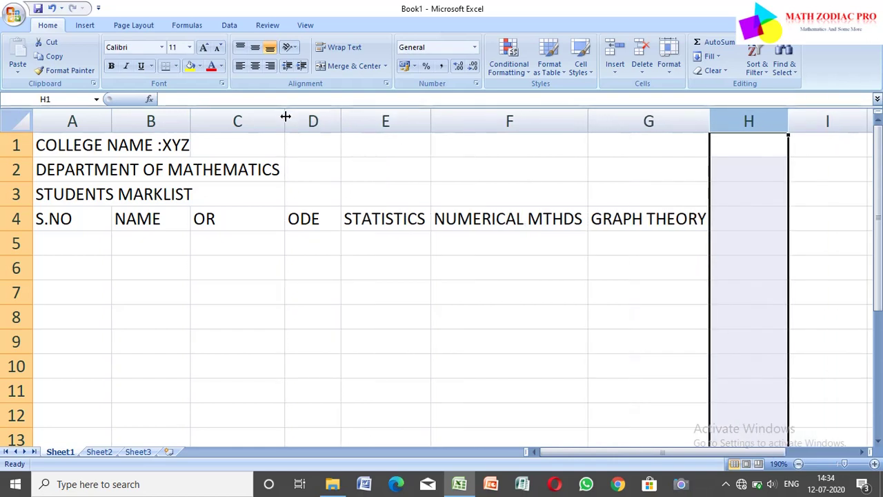
pyautogui.moveTo(285, 116); pyautogui.dragTo(250, 116)
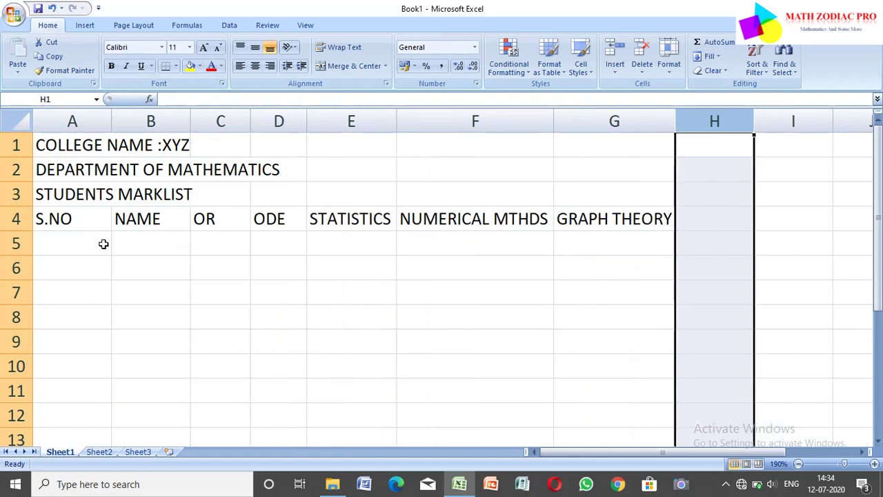
# - Enter the serial numbers 1 to 6 in cells A5 to A10 under the S.NO heading
pyautogui.click(83, 243)
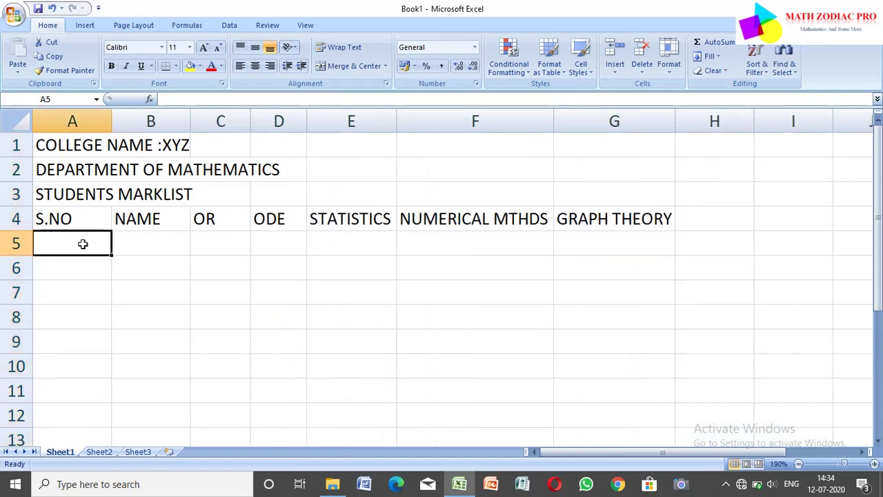
pyautogui.write('1')
pyautogui.press('Return')
pyautogui.write('2')
pyautogui.press('Return')
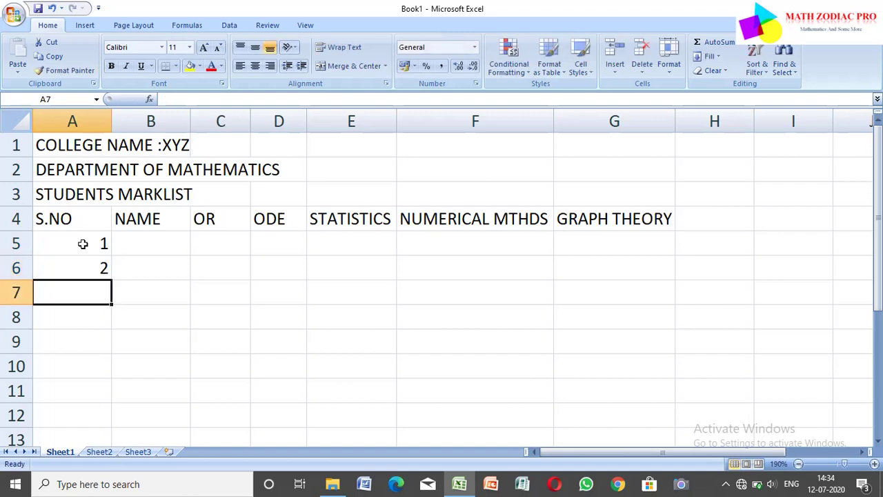
pyautogui.write('3')
pyautogui.press('Return')
pyautogui.write('4')
pyautogui.press('Return')
pyautogui.write('5')
pyautogui.press('Return')
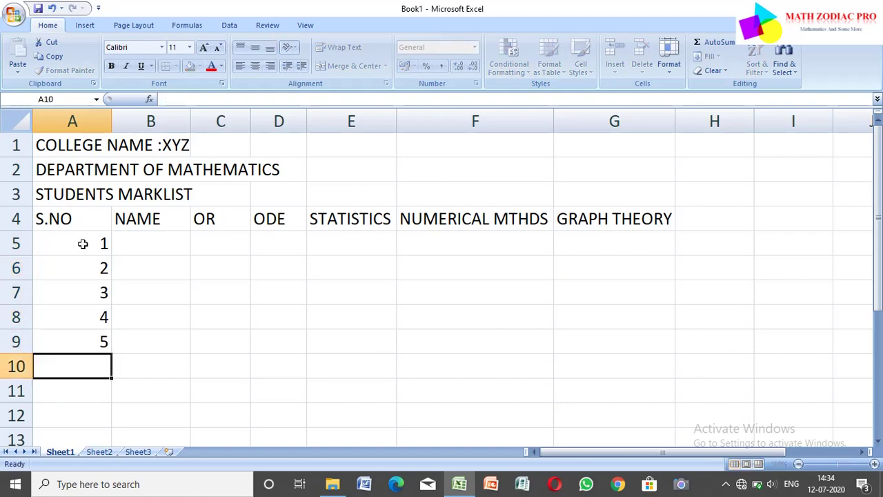
pyautogui.write('6')
pyautogui.press('Return')
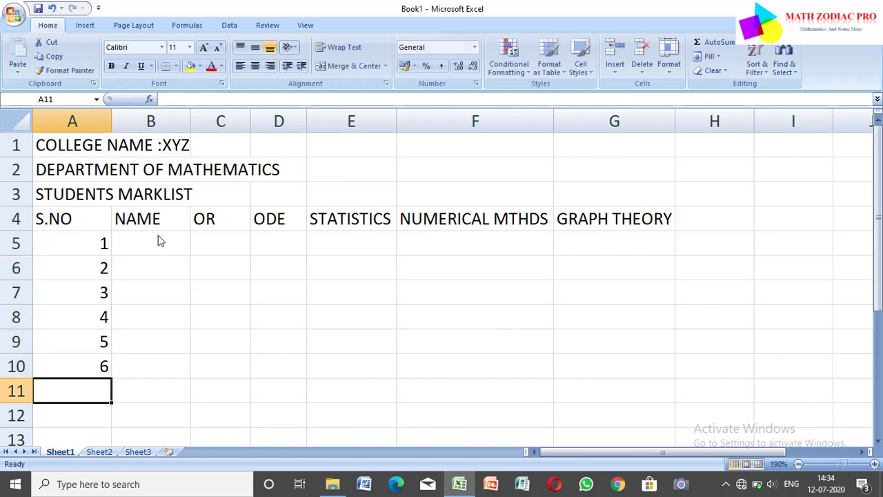
# - Fill in the six students' names in cells B5 to B10 under the NAME heading
pyautogui.click(158, 236)
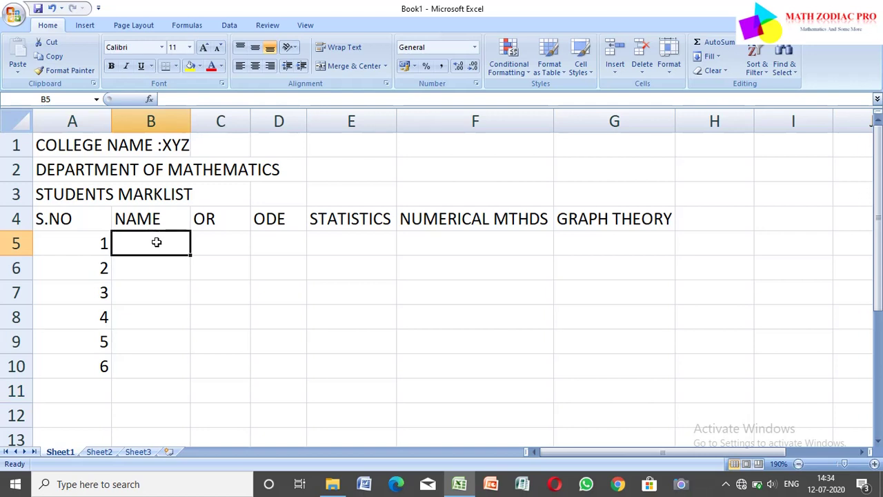
pyautogui.write('ANU')
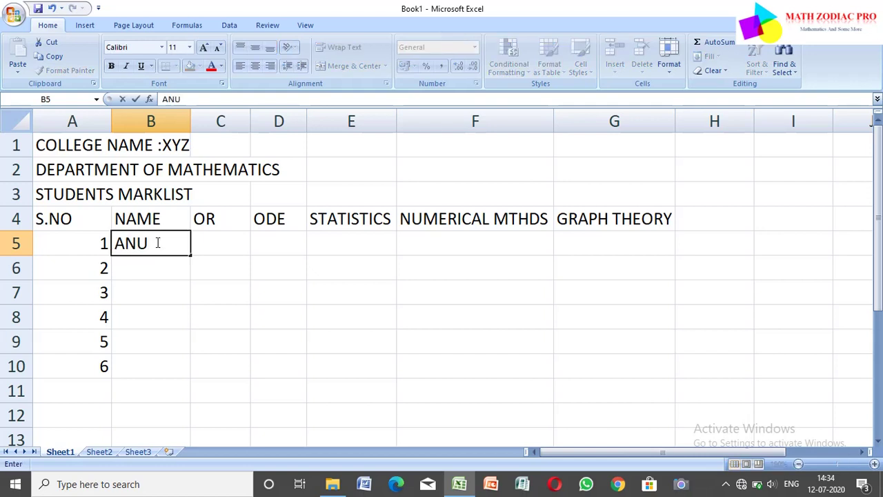
pyautogui.press('Return')
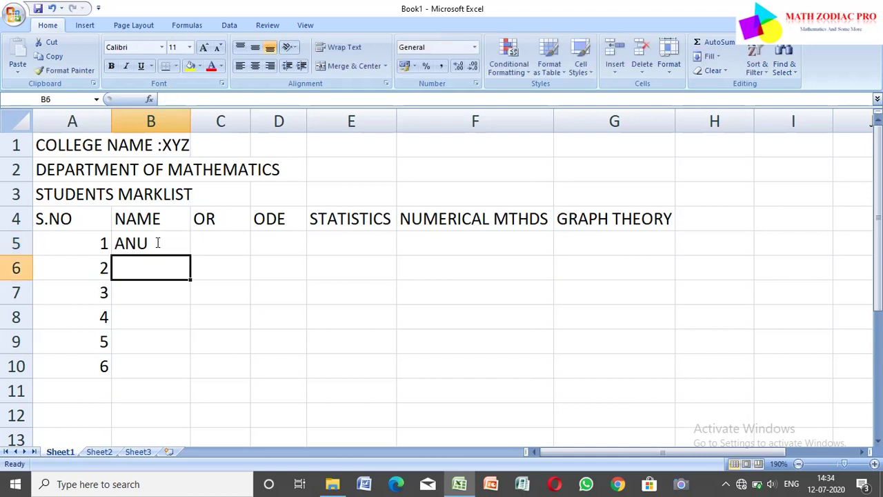
pyautogui.write('ARCHAN')
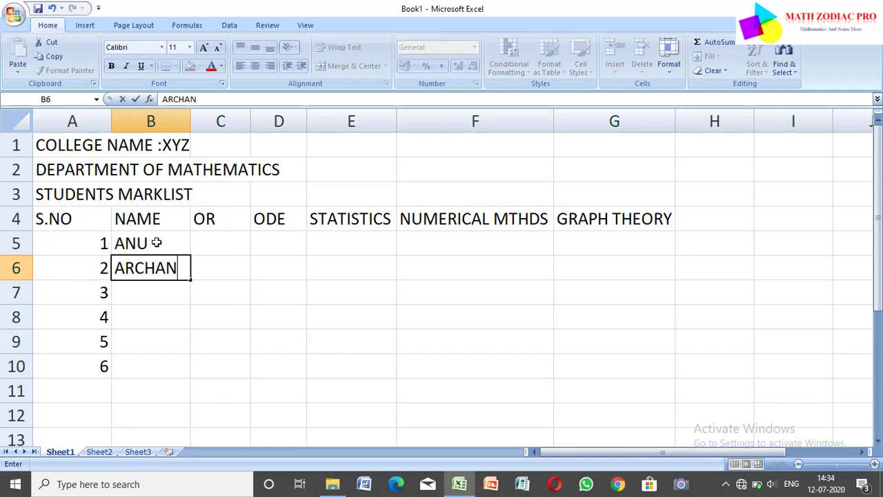
pyautogui.write('A')
pyautogui.click(166, 301)
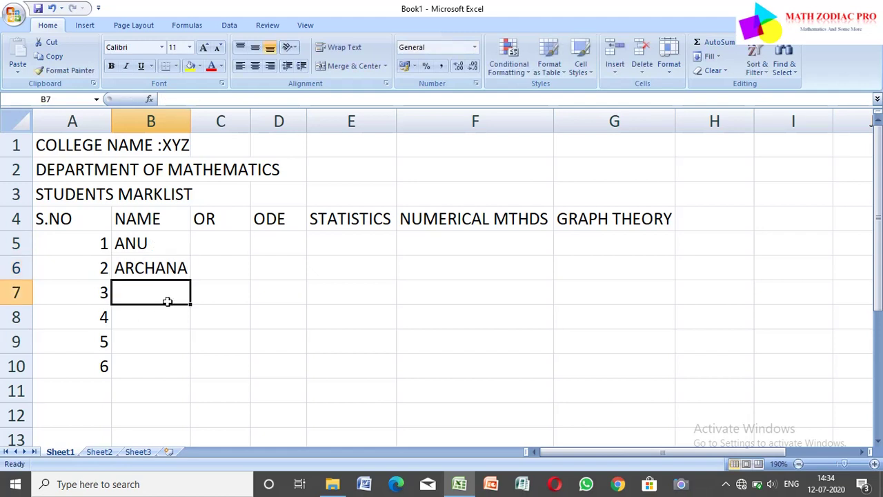
pyautogui.write('JUBIN')
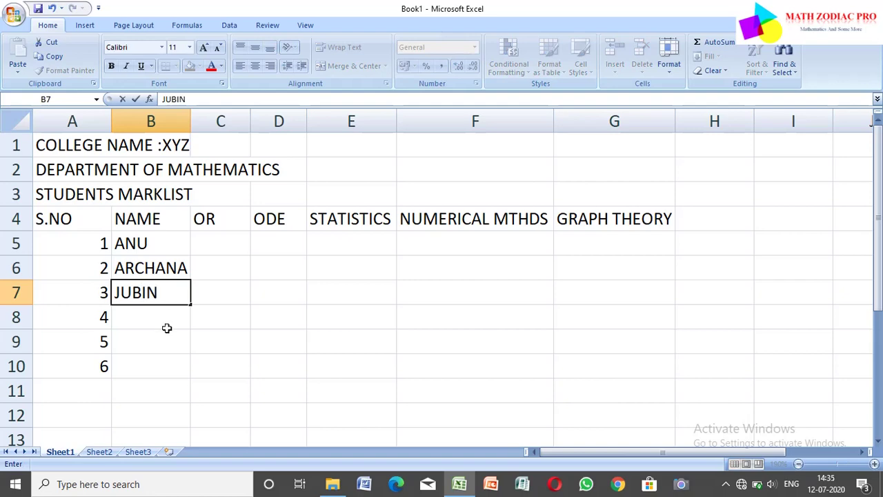
pyautogui.click(170, 326)
pyautogui.write('A')
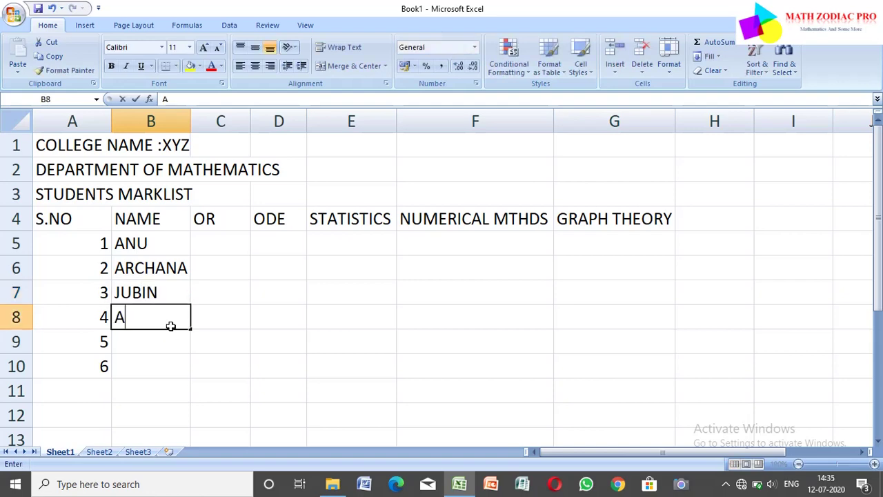
pyautogui.write('THIRA')
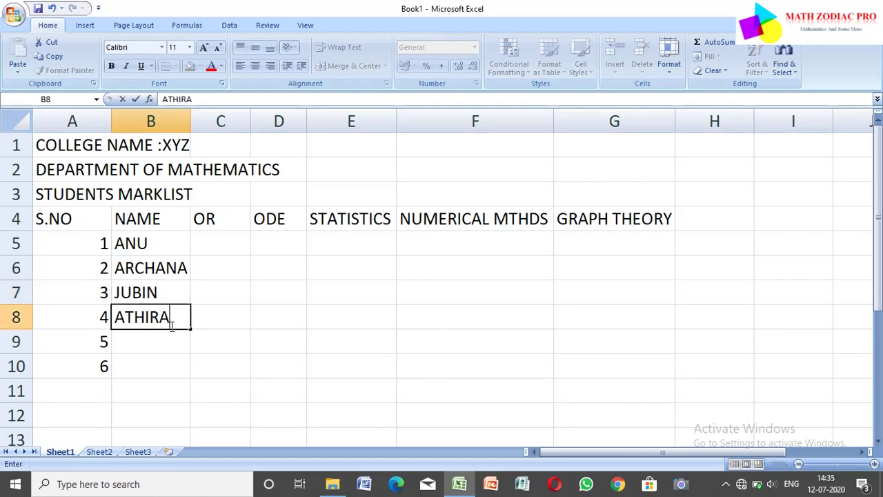
pyautogui.click(162, 347)
pyautogui.write('SHANNU')
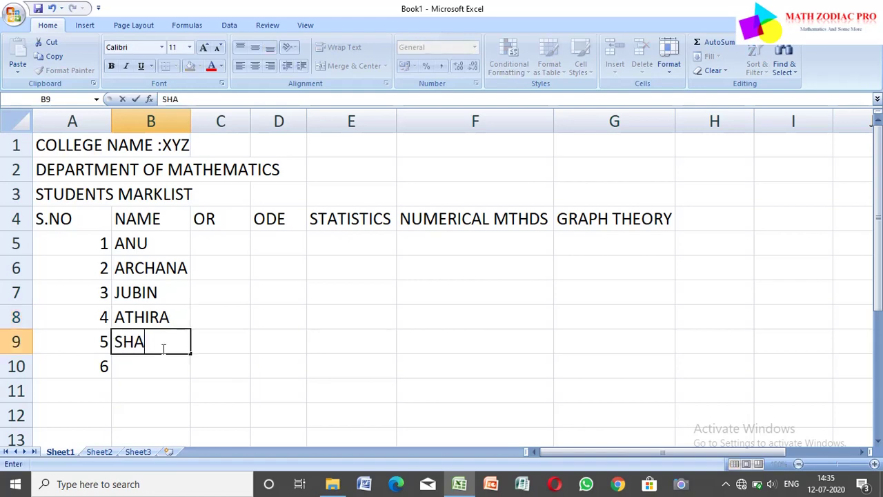
pyautogui.click(152, 372)
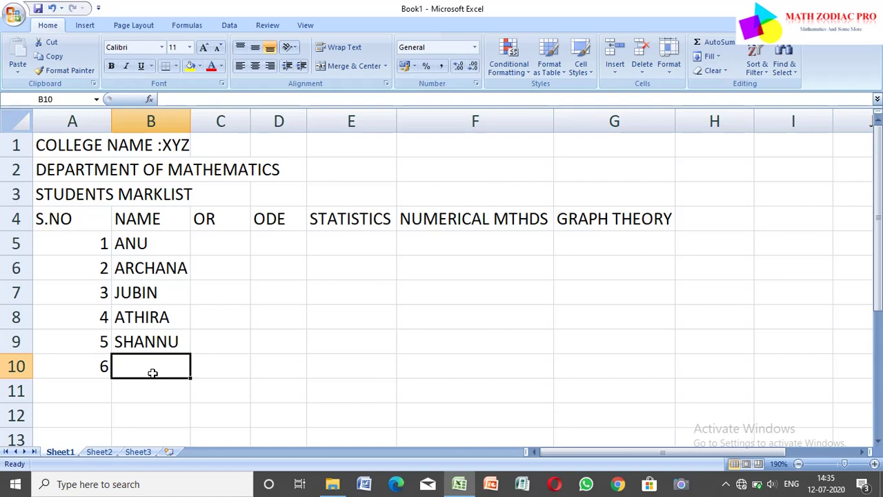
pyautogui.write('R')
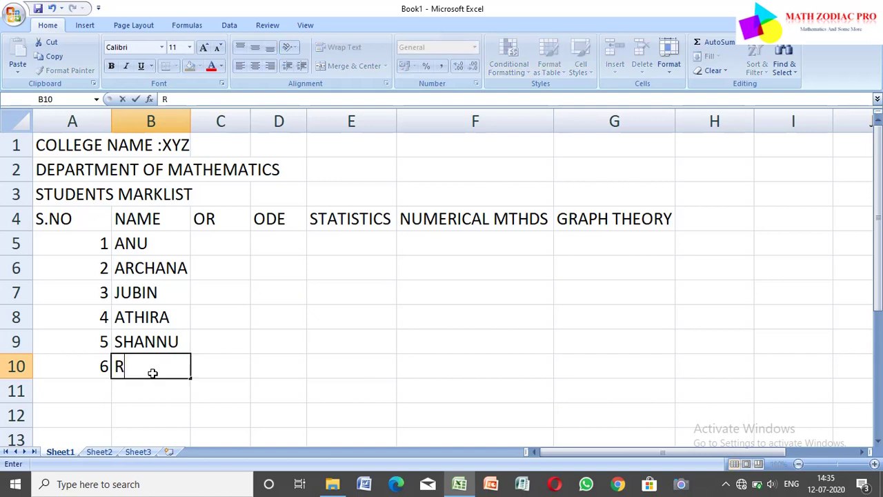
pyautogui.write('AHUL')
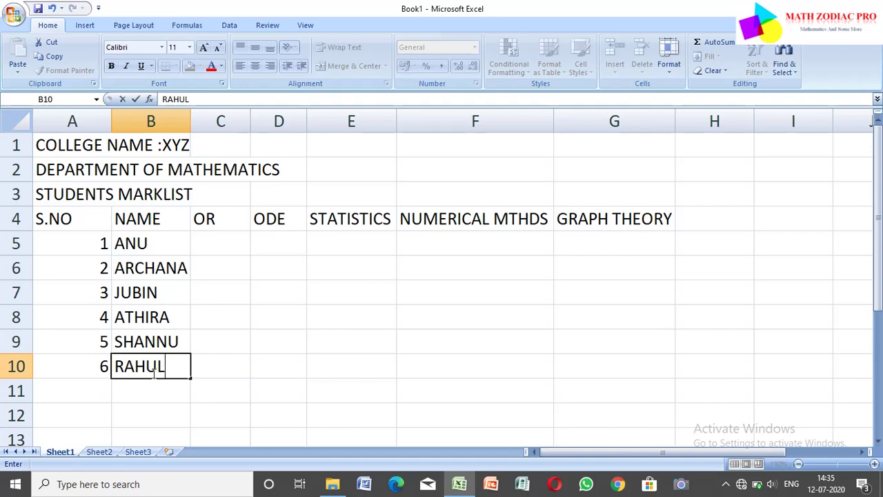
# - Enter the OR marks 55, 67, 34, 45, 67 and 77 in cells C5 to C10
pyautogui.click(239, 238)
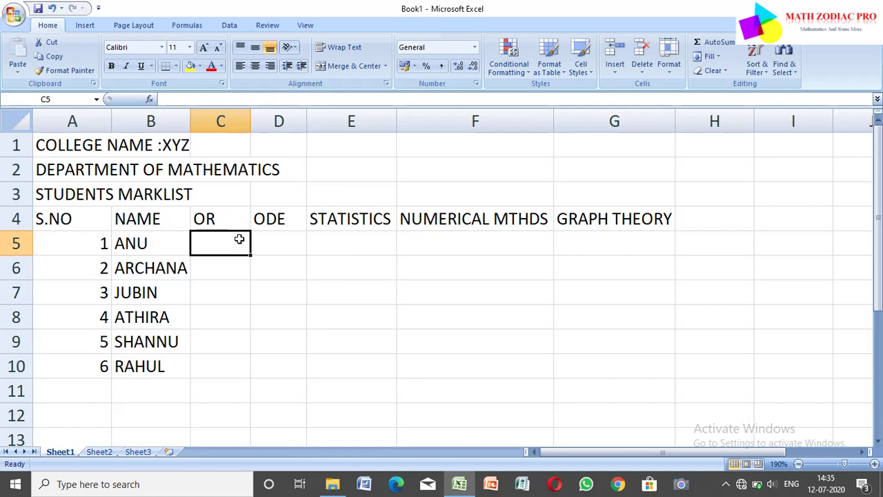
pyautogui.write('55')
pyautogui.press('Return')
pyautogui.write('67')
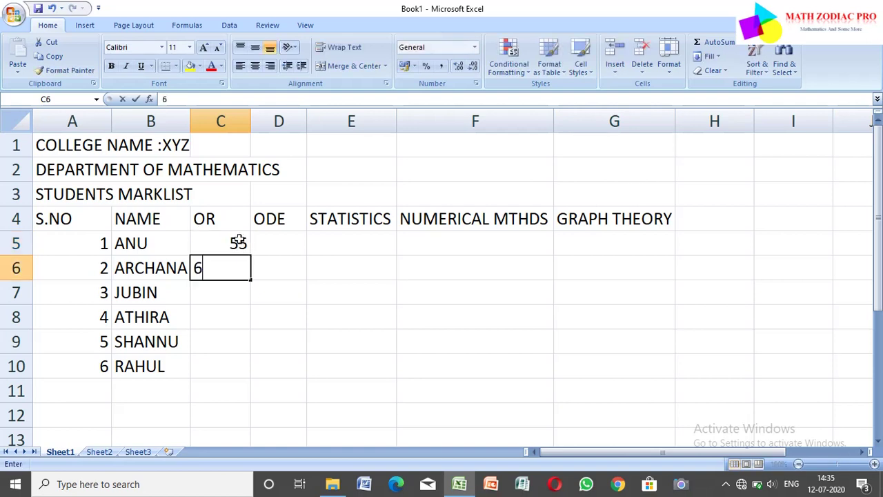
pyautogui.press('Return')
pyautogui.write('34')
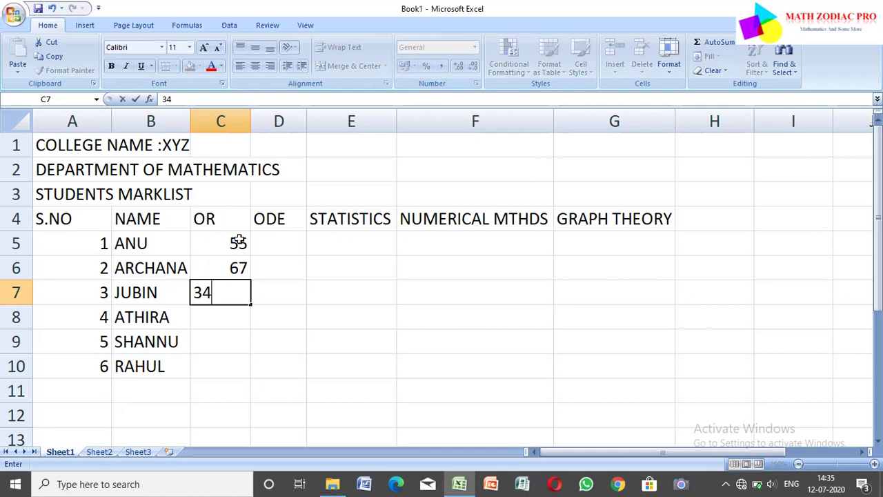
pyautogui.press('Return')
pyautogui.write('45')
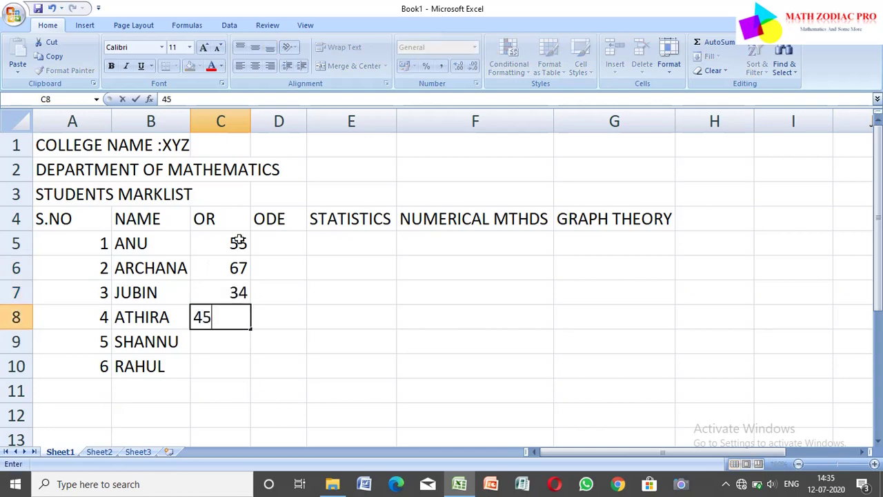
pyautogui.press('Return')
pyautogui.write('67')
pyautogui.press('Return')
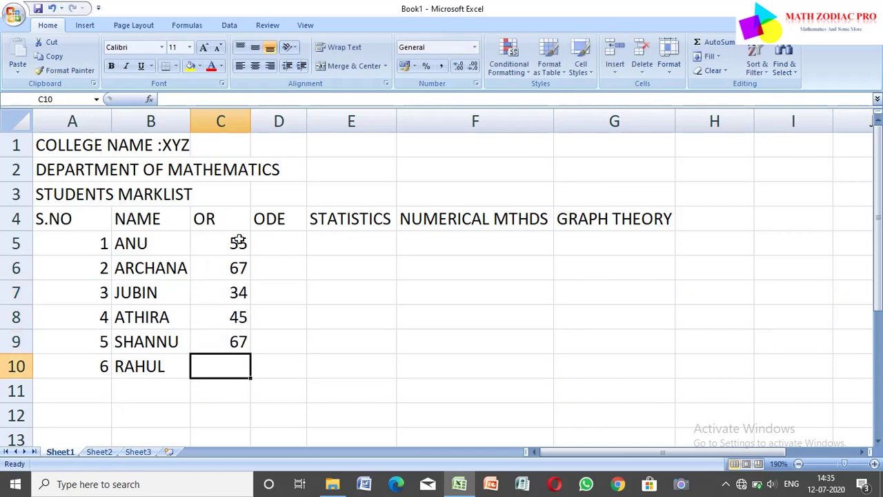
pyautogui.write('77')
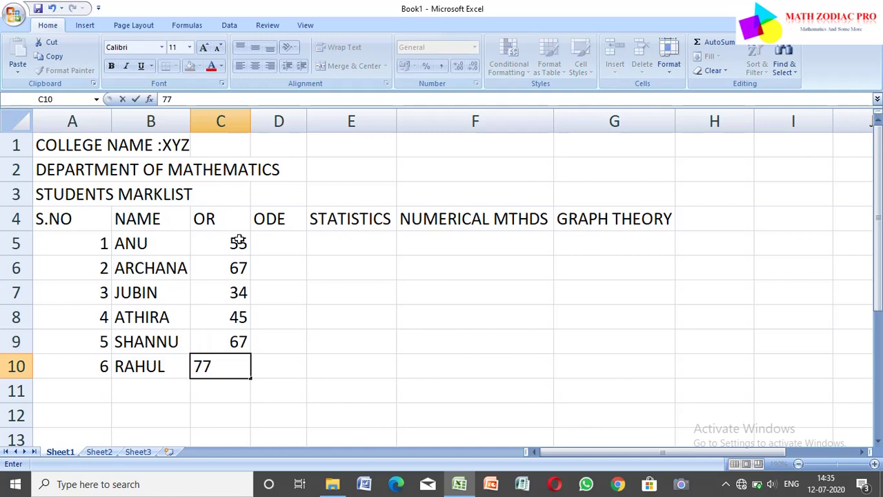
# - Enter the ODE marks 55, 66, 67, 88, 23 and 55 in cells D5 to D10
pyautogui.click(286, 238)
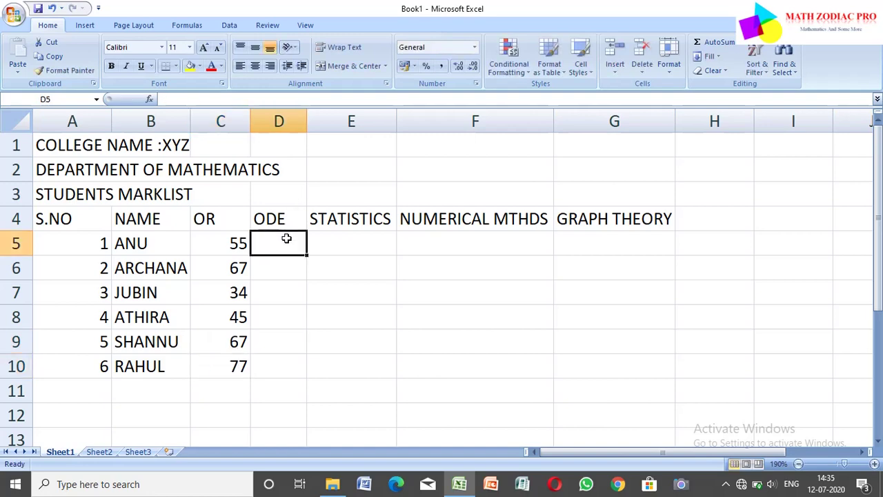
pyautogui.write('55')
pyautogui.press('Return')
pyautogui.write('6')
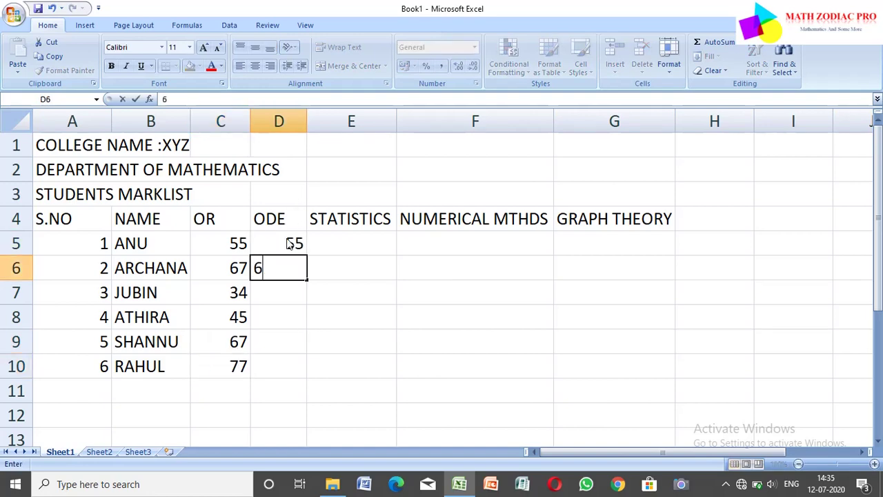
pyautogui.write('6')
pyautogui.press('Return')
pyautogui.write('67')
pyautogui.press('Return')
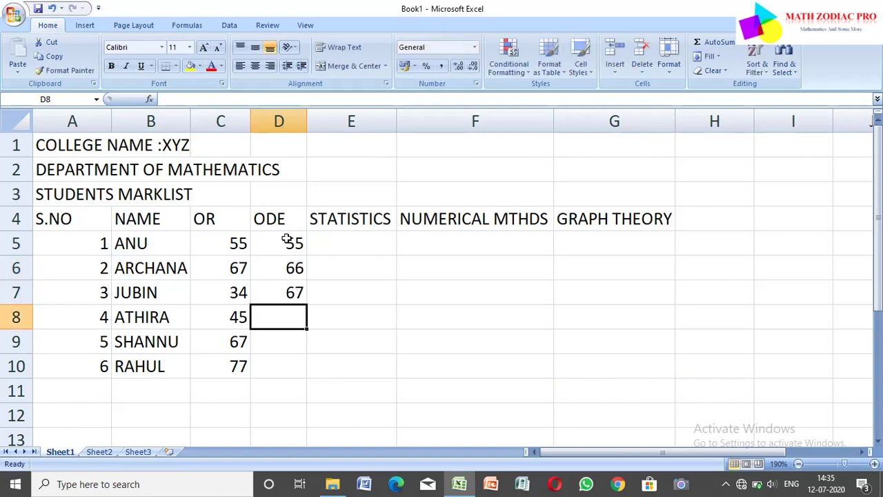
pyautogui.write('88')
pyautogui.press('Return')
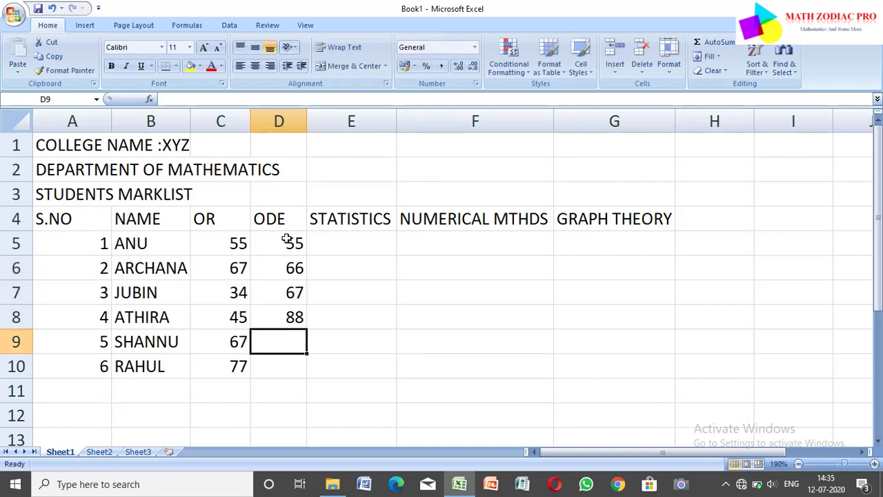
pyautogui.write('23')
pyautogui.press('Return')
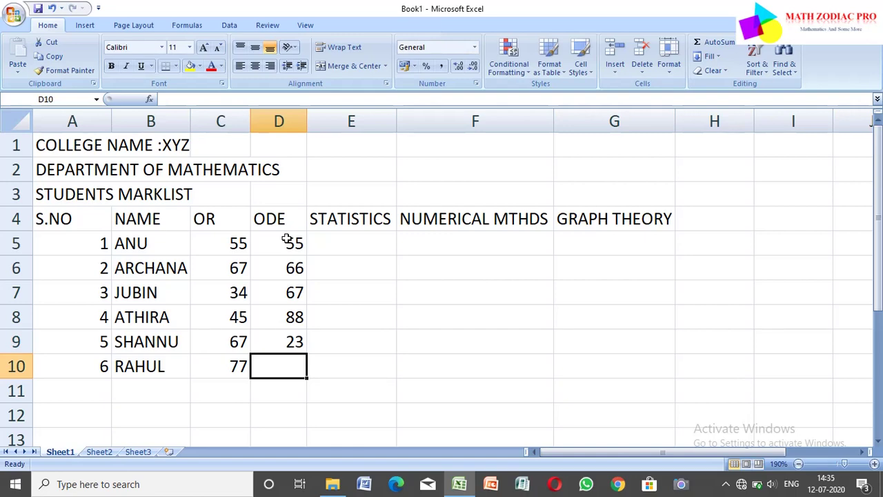
pyautogui.write('55')
# - Enter the STATISTICS marks 56, 66, 89, 66, 44 and 55 in cells E5 to E10
pyautogui.click(338, 240)
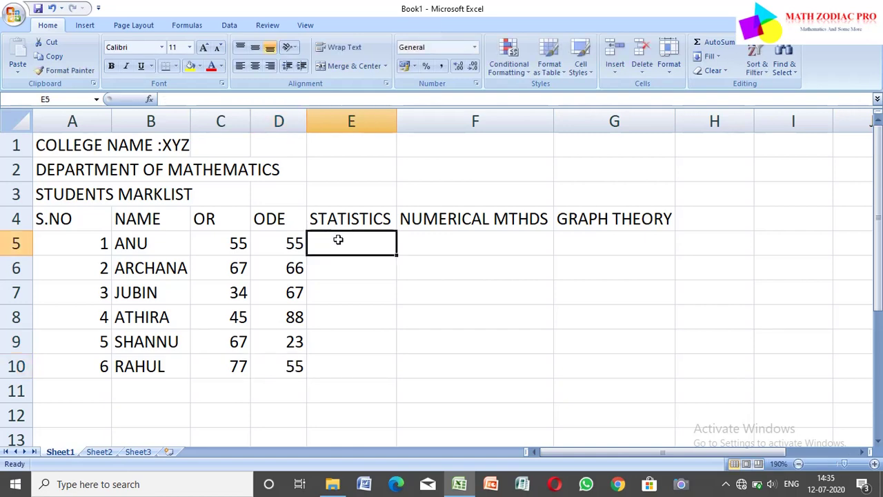
pyautogui.write('56')
pyautogui.press('Return')
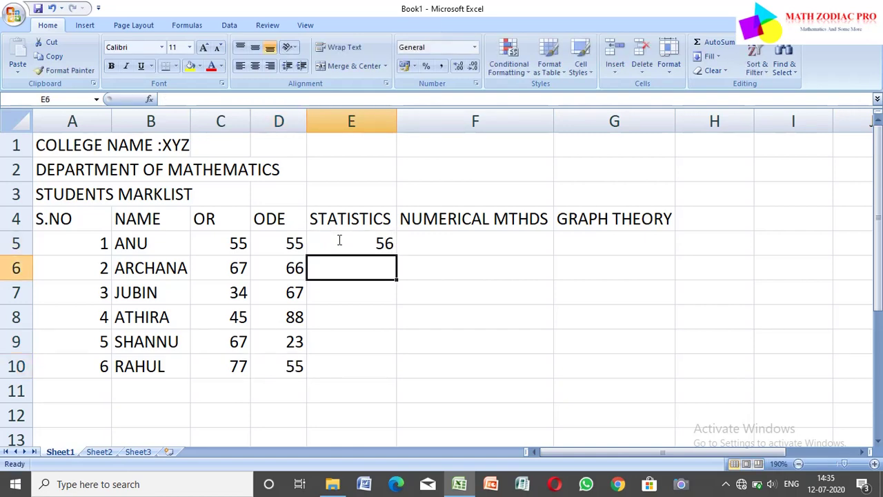
pyautogui.write('66')
pyautogui.press('Return')
pyautogui.write('89')
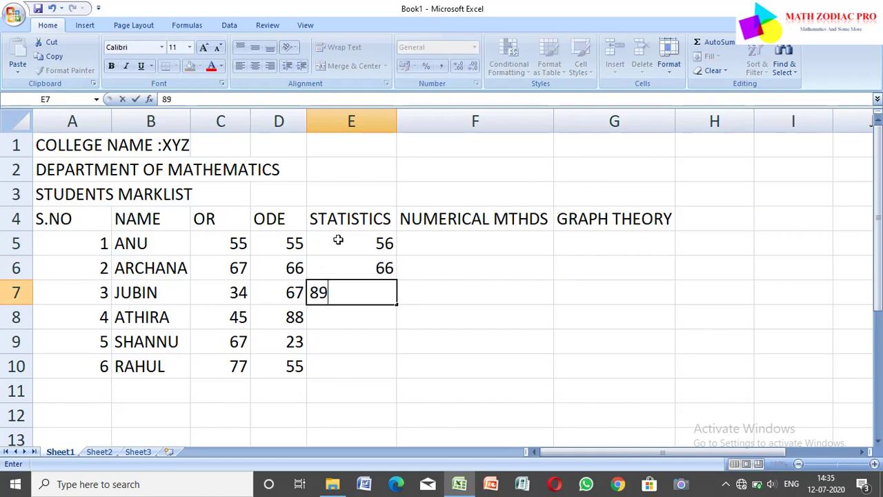
pyautogui.press('Left')
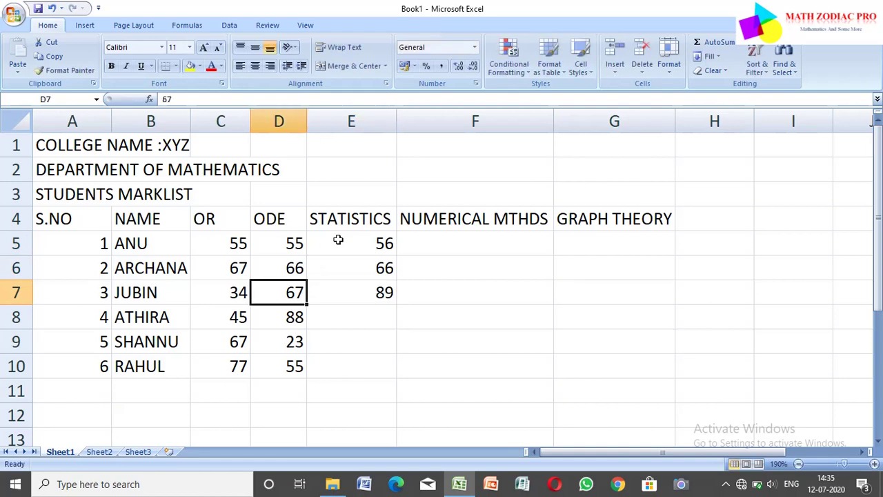
pyautogui.press('Right')
pyautogui.press('Right')
pyautogui.press('Left')
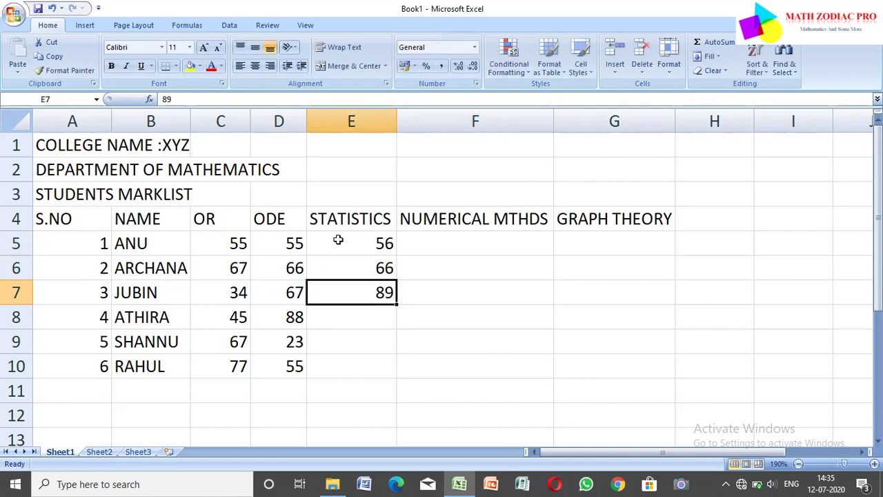
pyautogui.press('Down')
pyautogui.write('66')
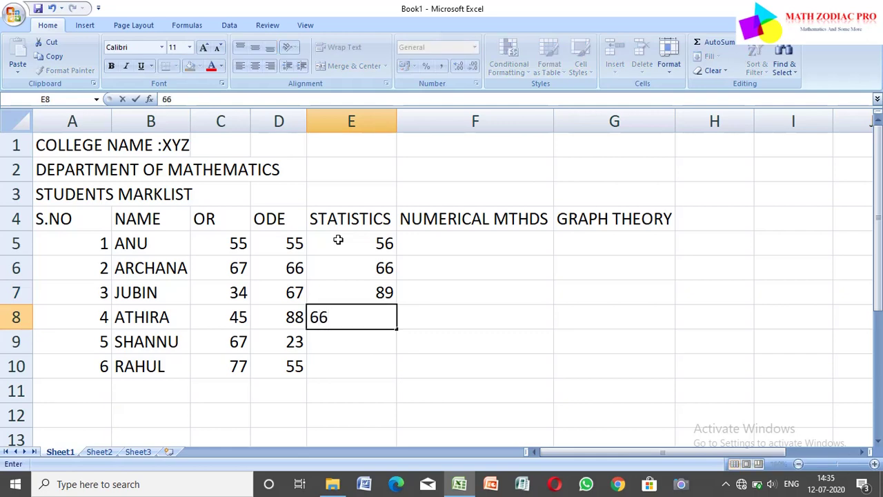
pyautogui.press('Return')
pyautogui.write('44')
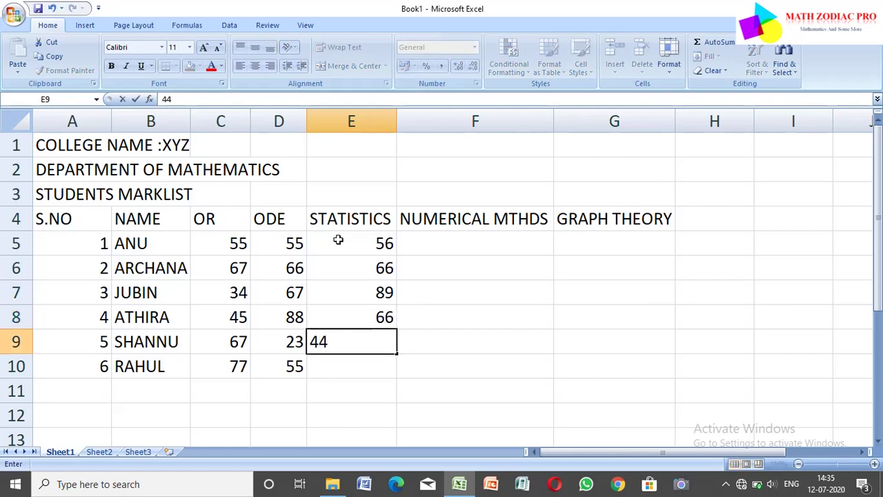
pyautogui.press('Return')
pyautogui.write('55')
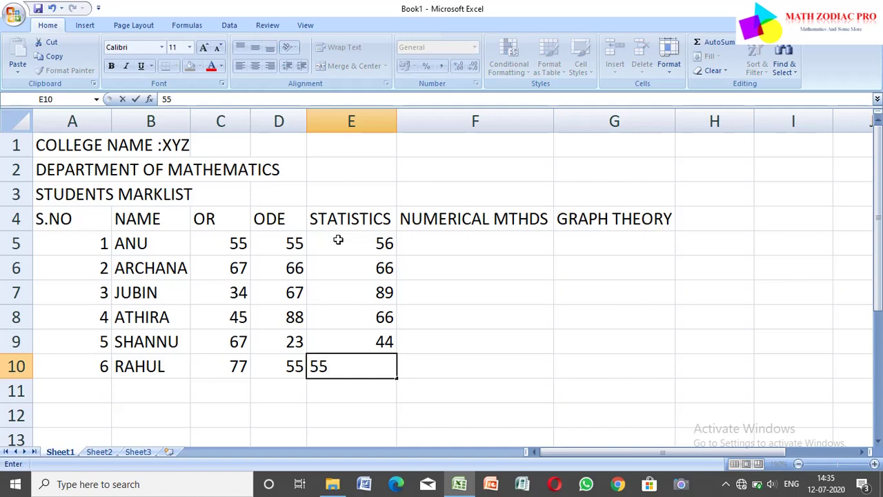
# - Enter the NUMERICAL MTHDS marks 56, 77, 54, 34, 55 and 76 in cells F5 to F10
pyautogui.click(438, 246)
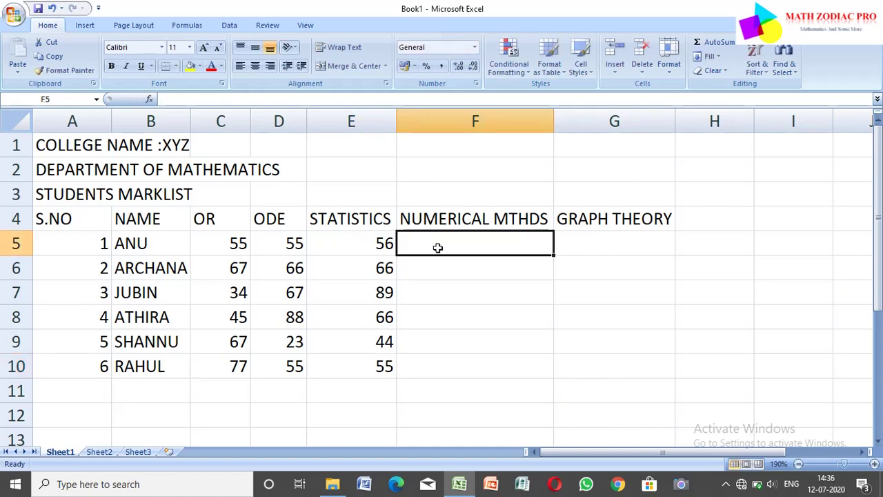
pyautogui.write('56')
pyautogui.press('Return')
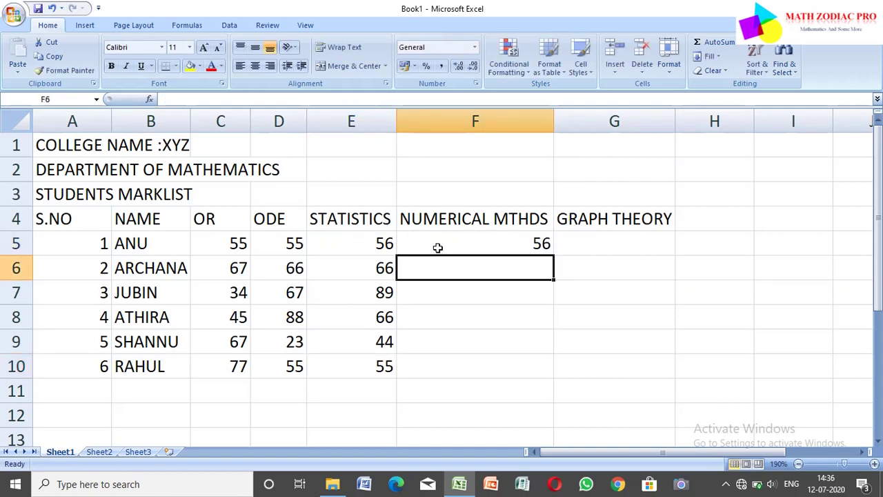
pyautogui.write('77')
pyautogui.press('Return')
pyautogui.write('54')
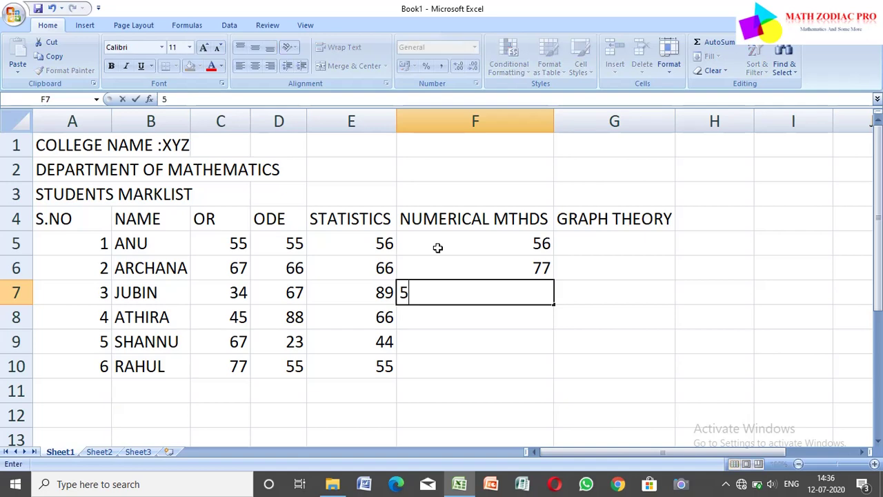
pyautogui.press('Return')
pyautogui.write('34')
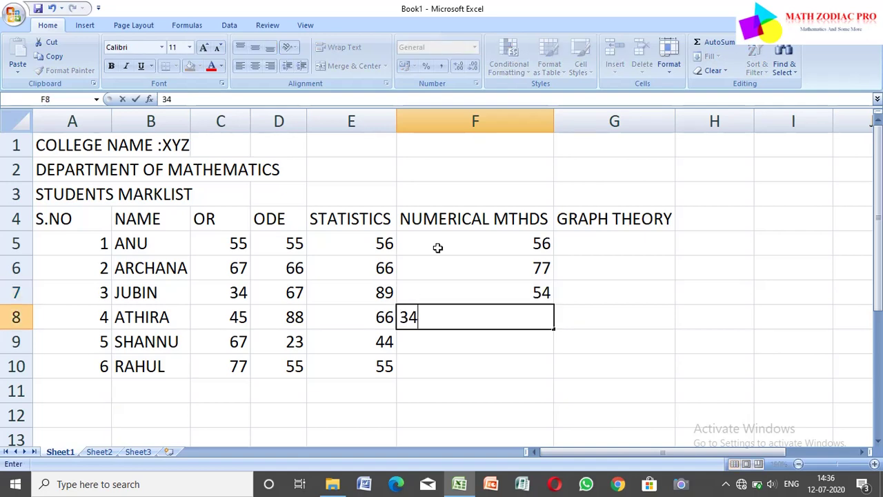
pyautogui.press('Return')
pyautogui.write('55')
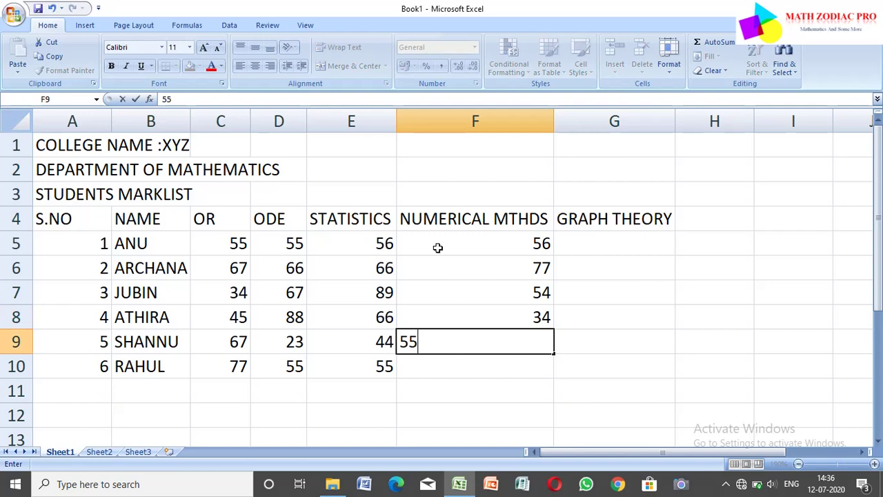
pyautogui.press('Return')
pyautogui.write('76')
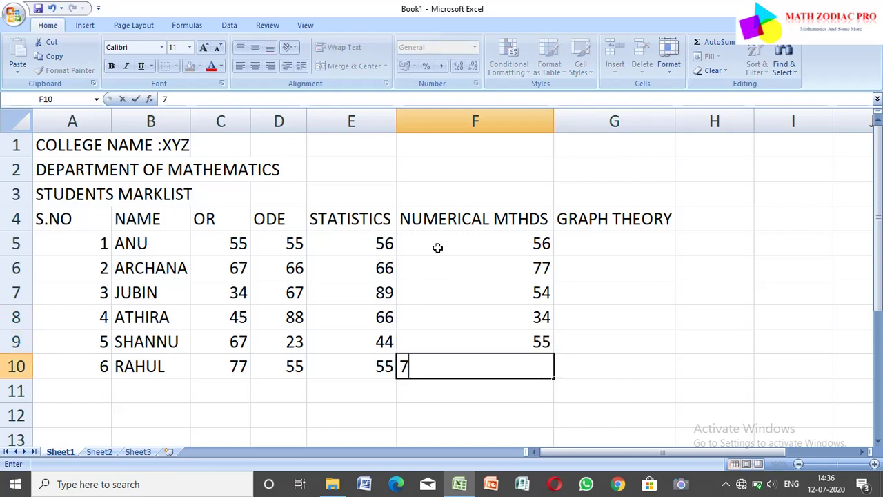
# - Enter the GRAPH THEORY marks 66, 56, 23, 23, 55 and 68 in cells G5 to G10
pyautogui.click(578, 245)
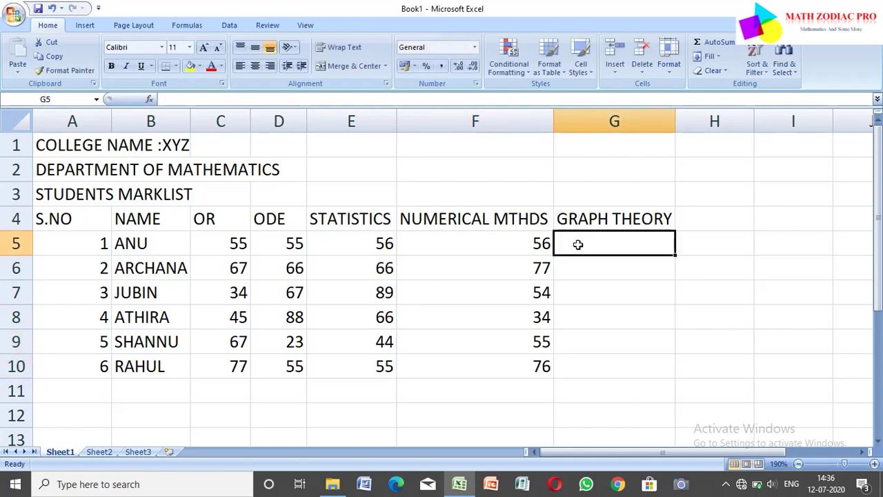
pyautogui.write('66')
pyautogui.press('Return')
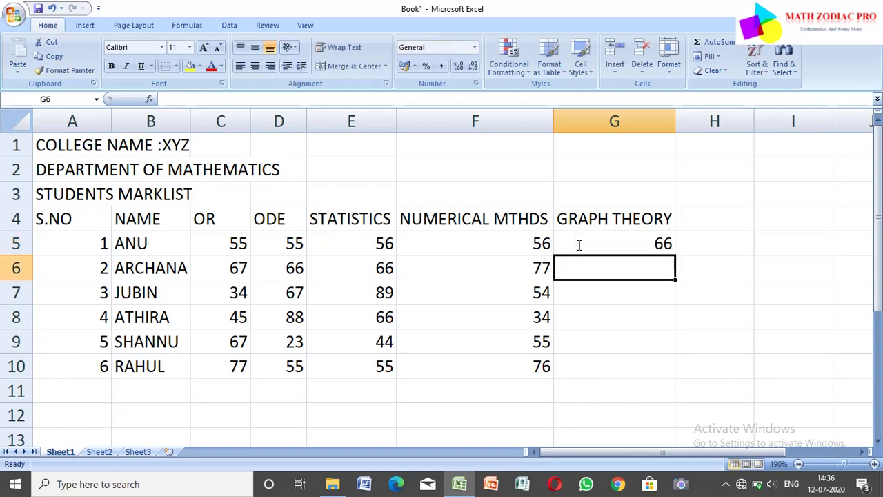
pyautogui.write('56')
pyautogui.press('Return')
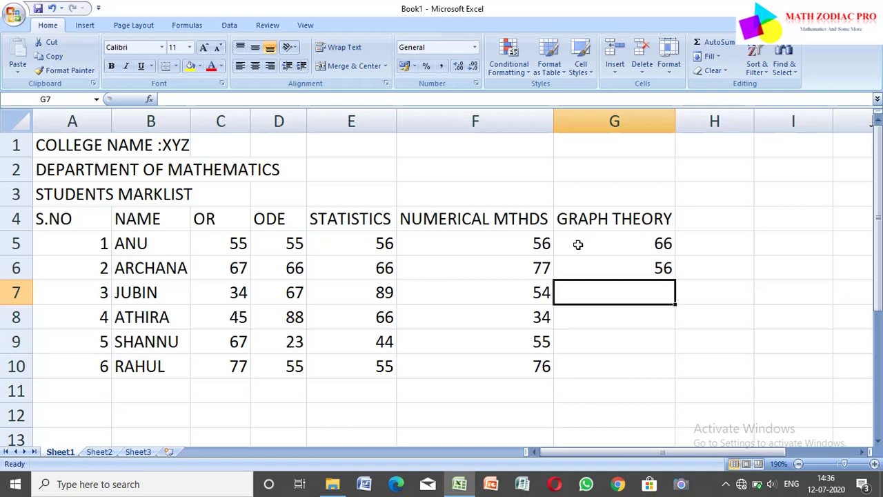
pyautogui.write('23')
pyautogui.press('Return')
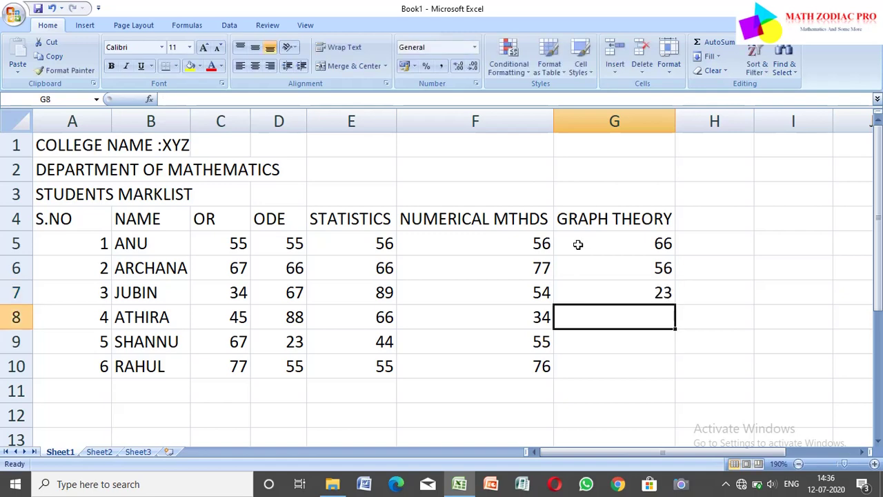
pyautogui.write('23')
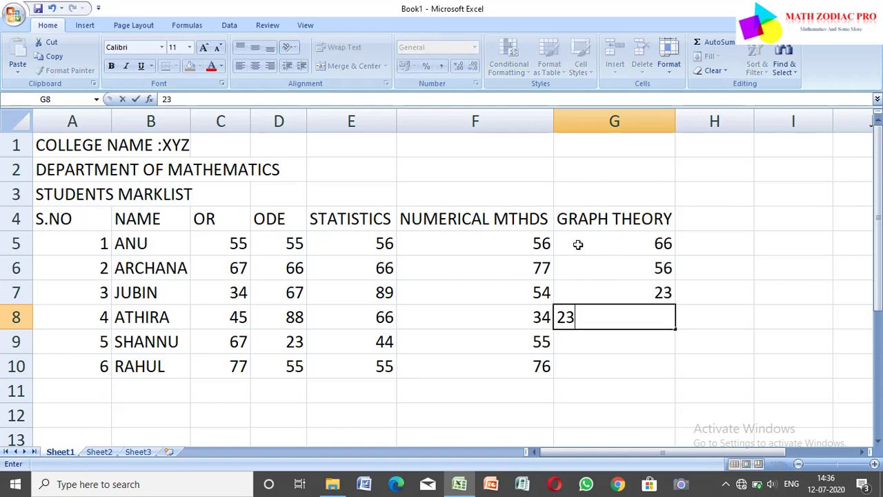
pyautogui.press('Return')
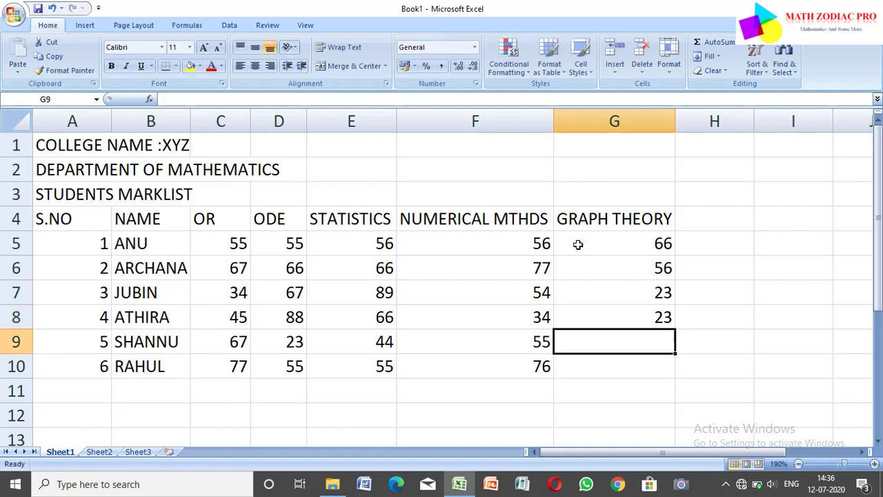
pyautogui.write('55')
pyautogui.press('Return')
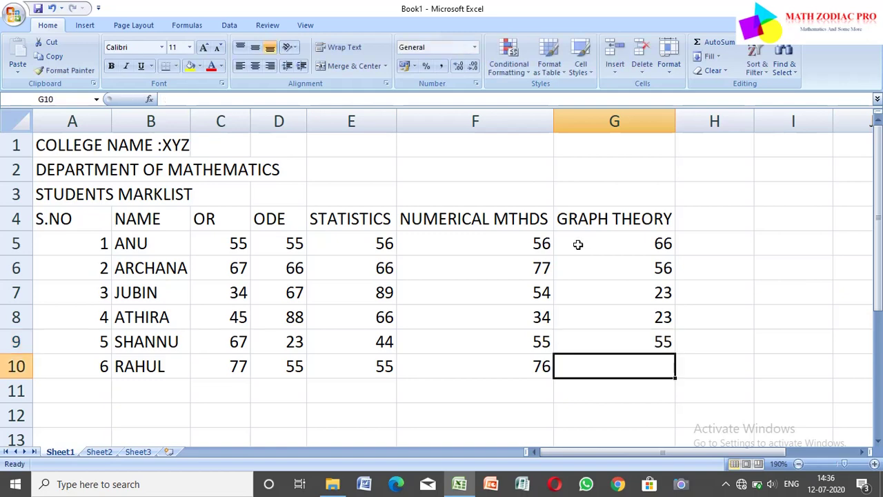
pyautogui.write('68')
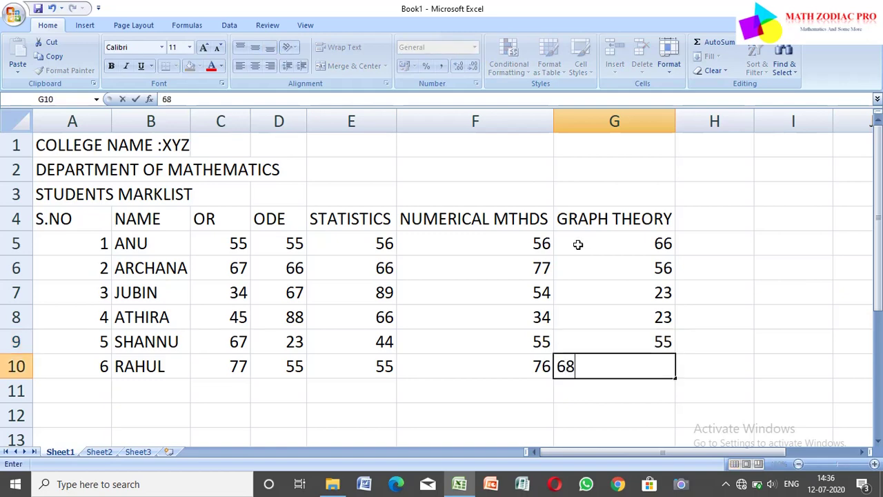
pyautogui.click(705, 218)
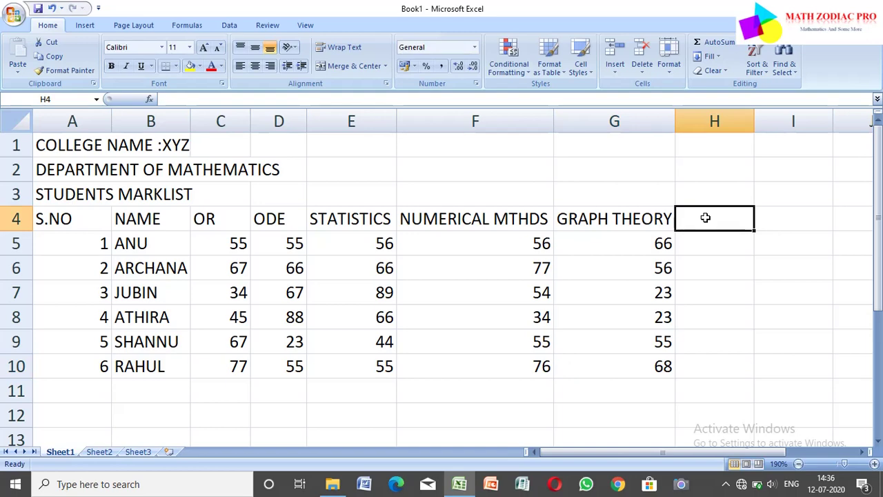
# - Centre the subject headings and marks horizontally in the range C4 to G10
pyautogui.click(200, 223)
pyautogui.moveTo(200, 224); pyautogui.dragTo(619, 373)
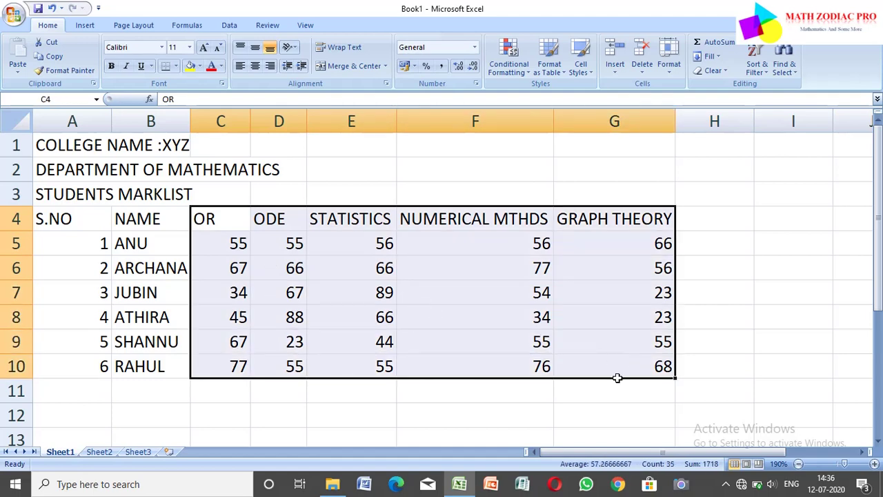
pyautogui.click(256, 67)
pyautogui.click(711, 227)
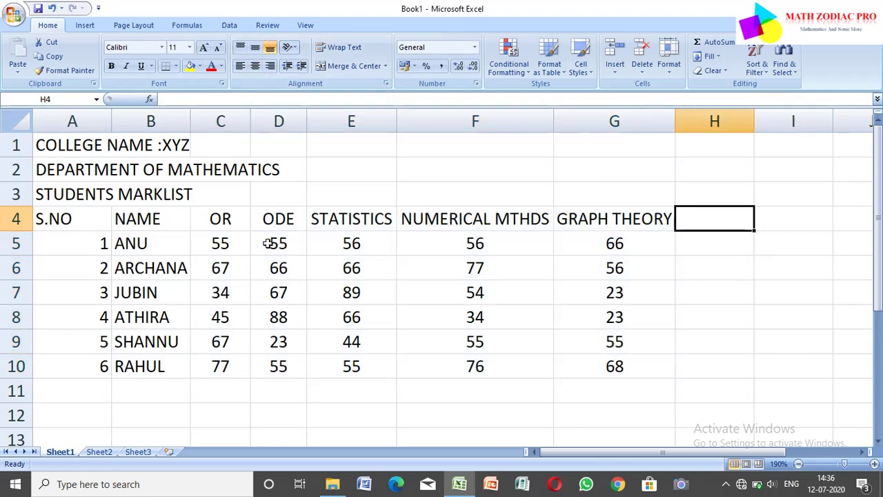
# - Centre the S.NO heading and serial numbers horizontally in cells A4 to A10
pyautogui.moveTo(49, 213); pyautogui.dragTo(84, 362)
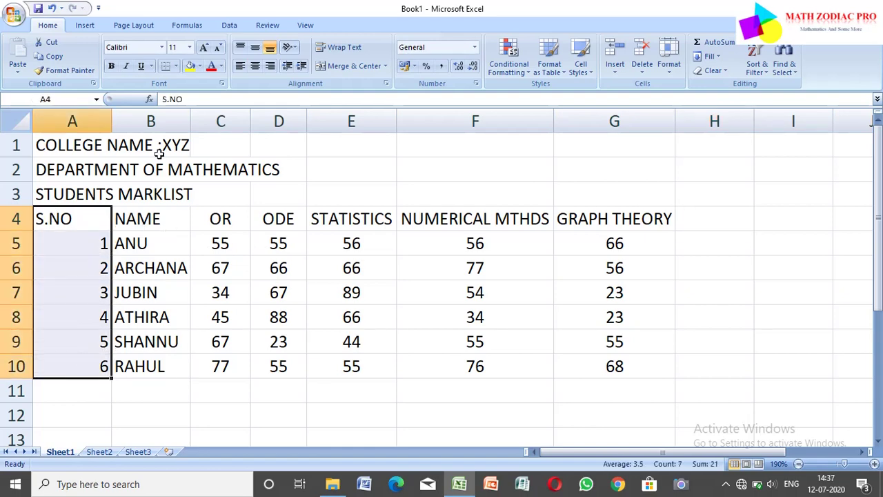
pyautogui.click(254, 66)
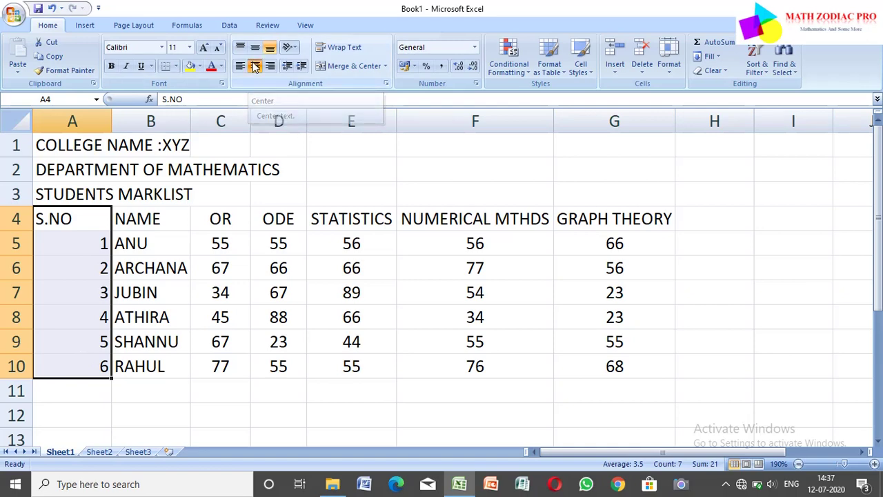
pyautogui.click(690, 169)
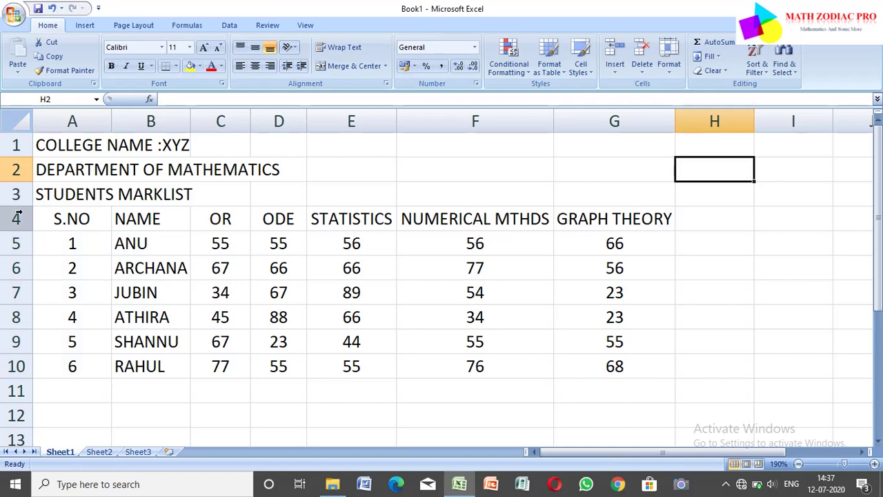
# - Format the range A4 to G10 as a table with headers, using the first red style in the Medium group
pyautogui.moveTo(42, 219); pyautogui.dragTo(624, 366)
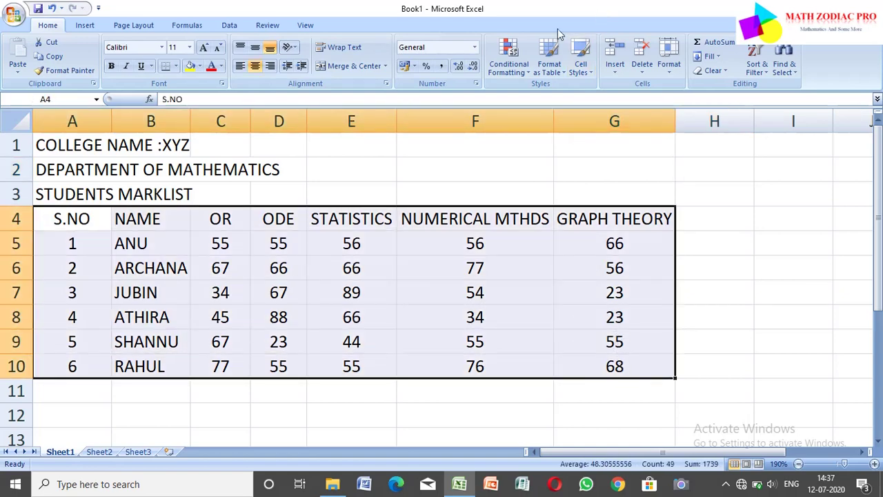
pyautogui.click(549, 60)
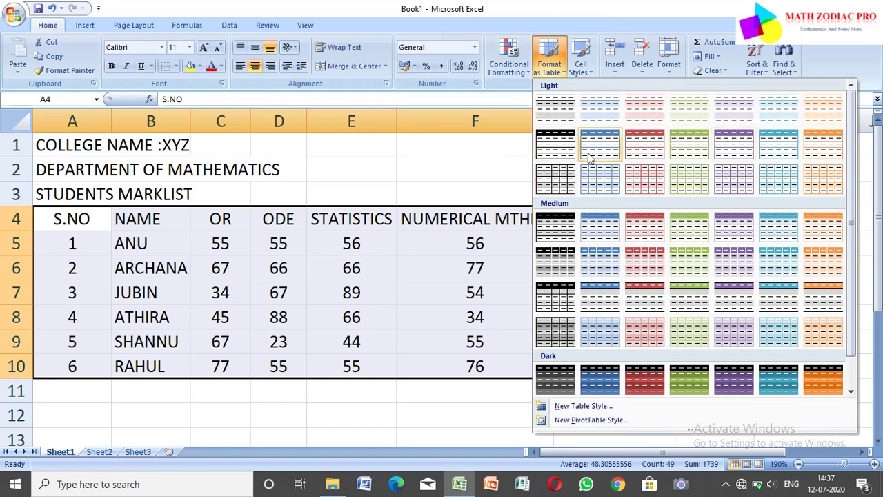
pyautogui.click(647, 225)
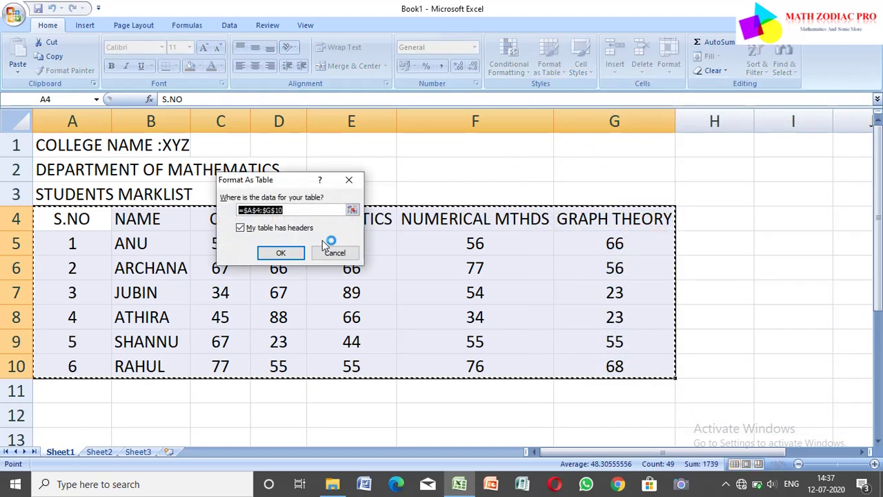
pyautogui.click(284, 254)
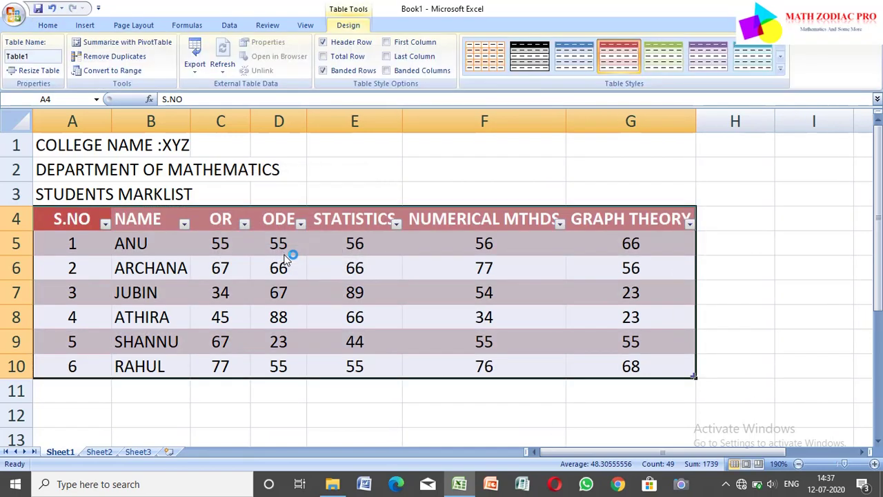
pyautogui.click(747, 197)
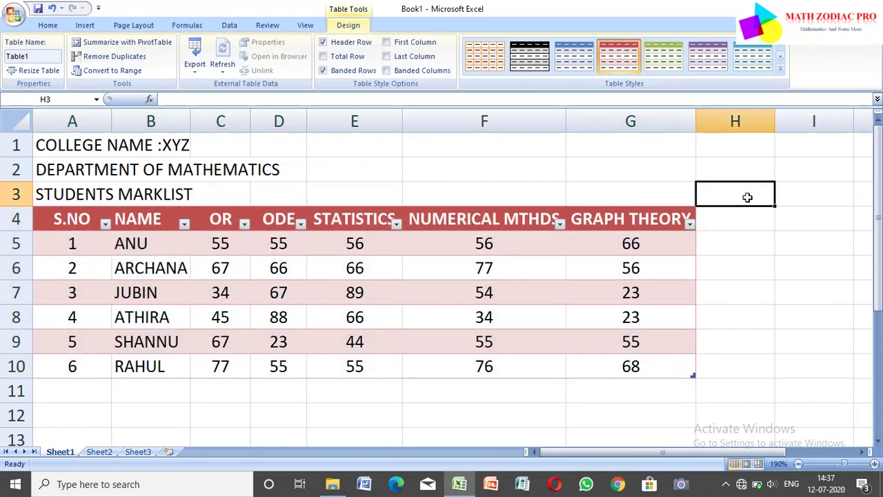
# - Add a TOTAL column heading in cell H4 beside GRAPH THEORY
pyautogui.hscroll(2, 587, 219)
pyautogui.click(587, 220)
pyautogui.doubleClick(587, 219)
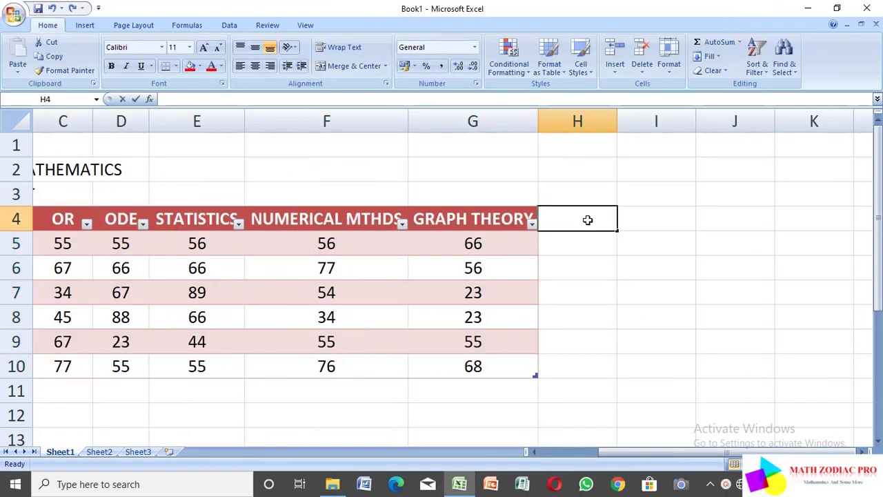
pyautogui.write('TOTAL')
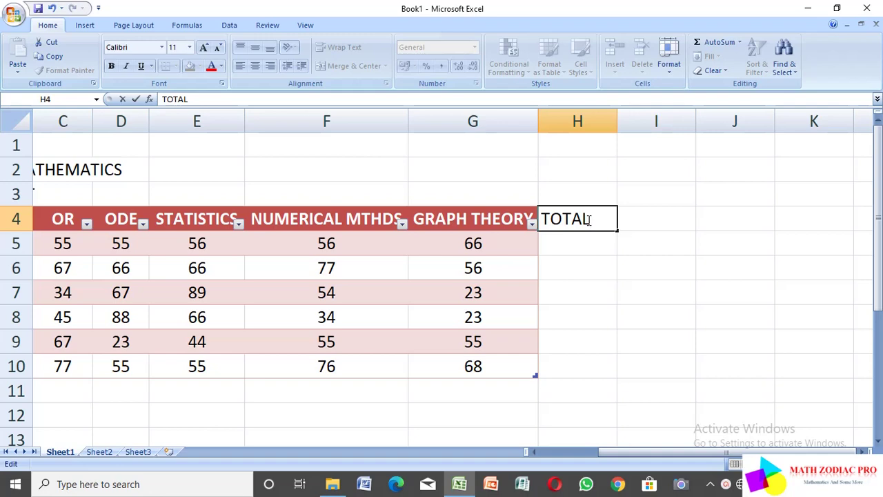
pyautogui.click(572, 252)
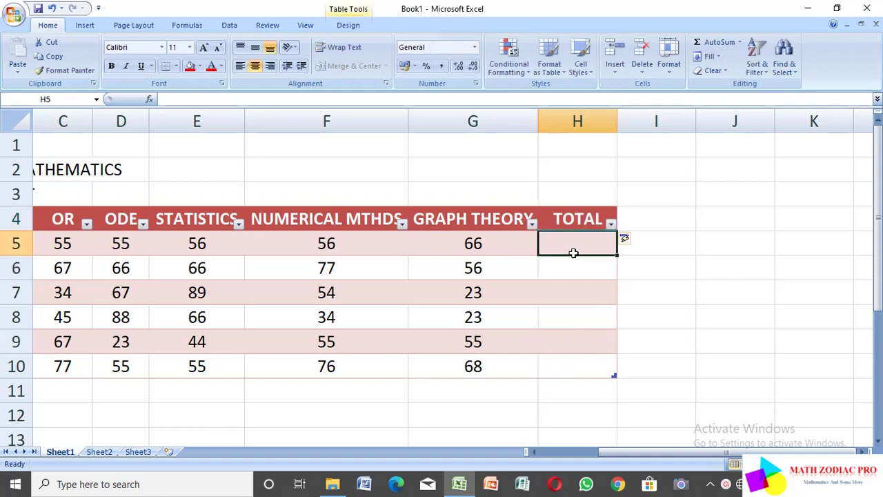
# - Calculate each student's total in the TOTAL column with AutoSum over the five subject marks
pyautogui.click(172, 249)
pyautogui.scroll(-1, 173, 251)
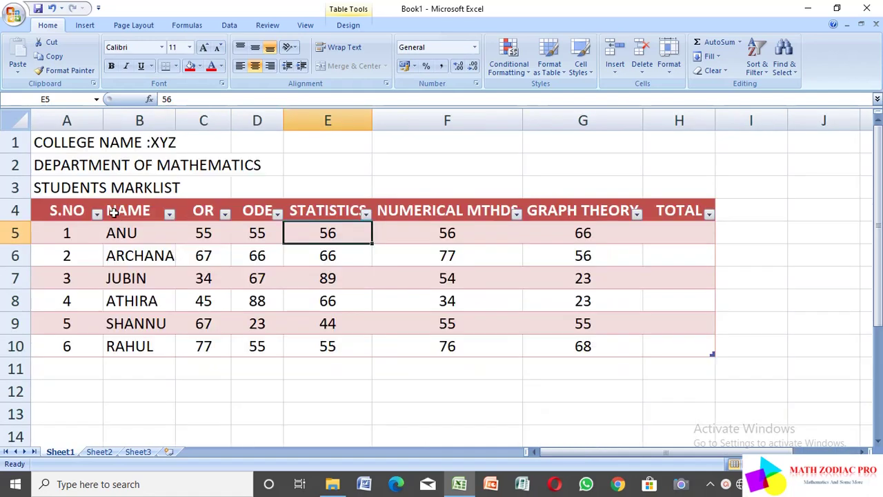
pyautogui.click(192, 208)
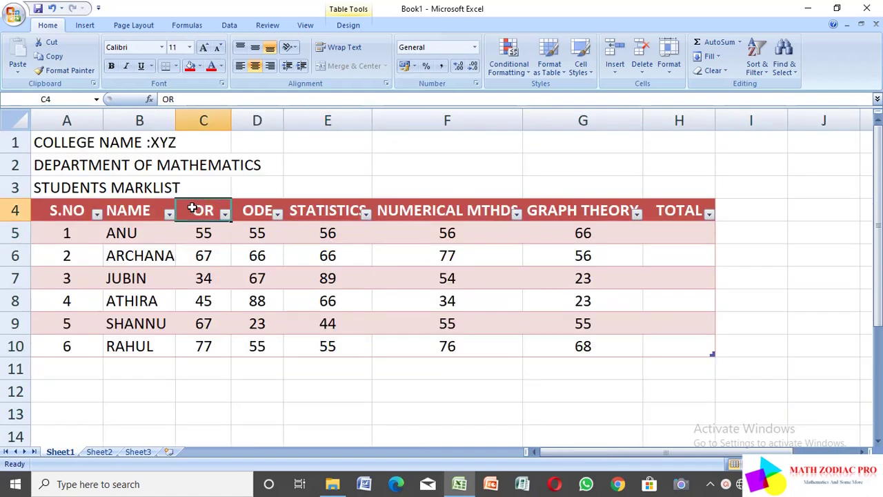
pyautogui.moveTo(192, 208); pyautogui.dragTo(678, 349)
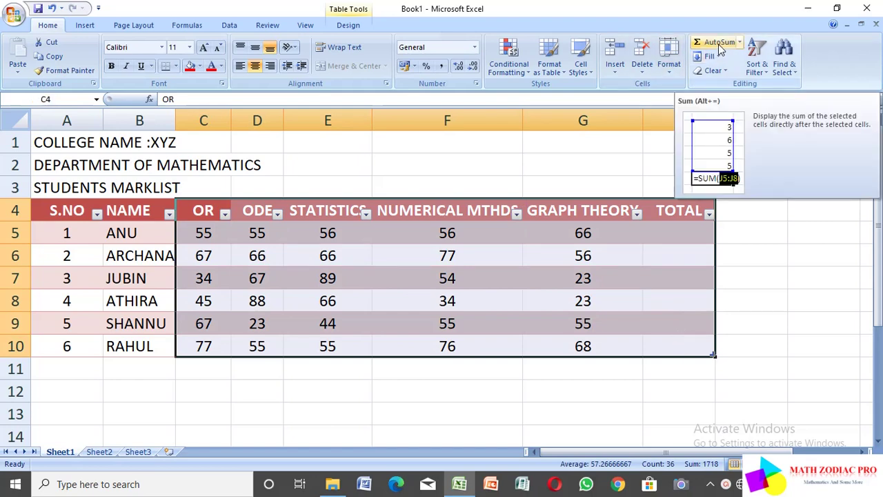
pyautogui.click(719, 44)
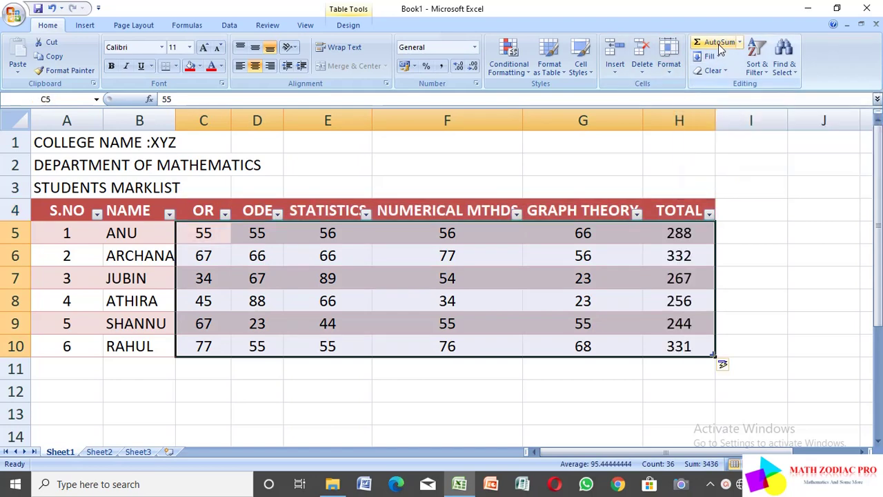
# - Add an AVERAGE column heading in cell I4 beside TOTAL
pyautogui.click(739, 214)
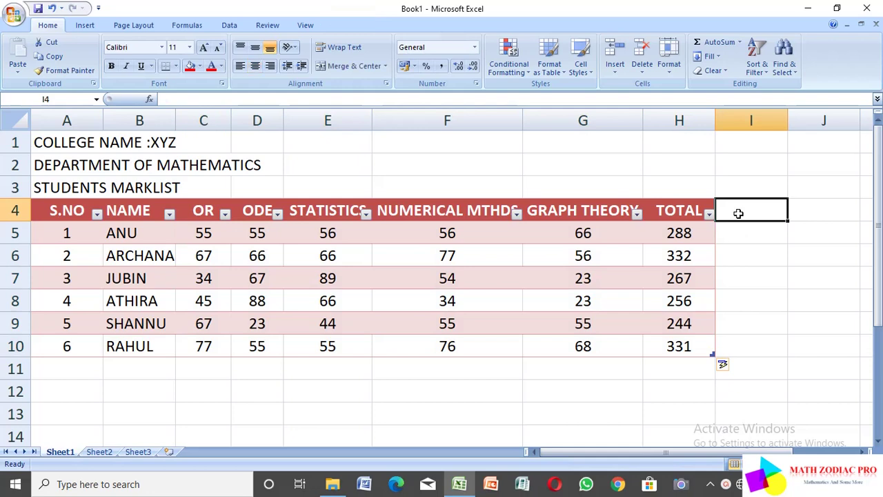
pyautogui.write('AVERAGE')
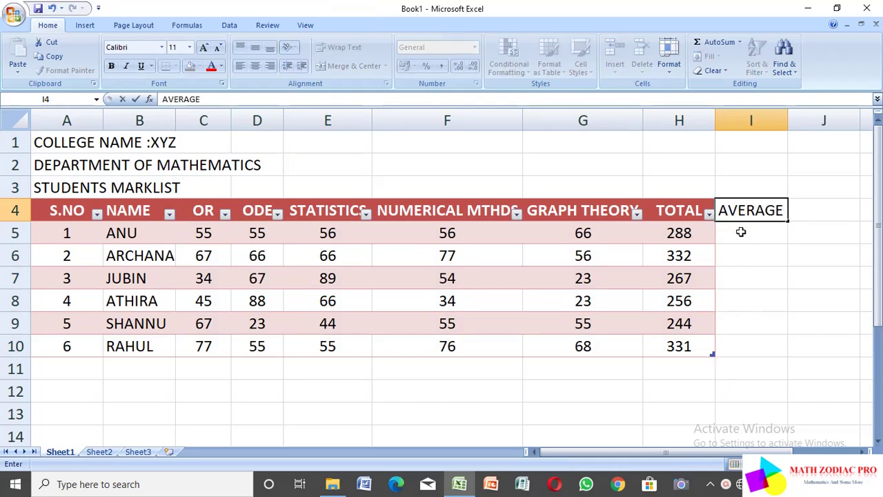
pyautogui.click(740, 232)
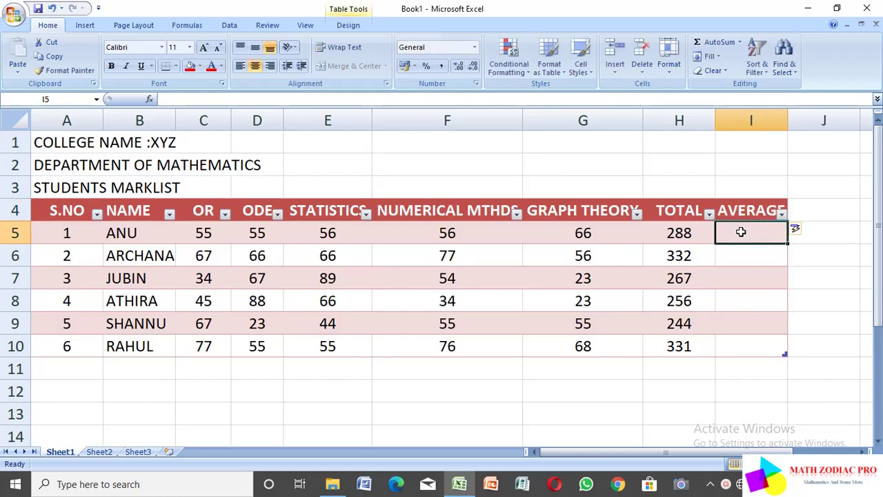
# - Enter the formula =AVERAGE(C5:G5) in cell I5 to fill the AVERAGE column with the mean of the subject marks
pyautogui.keyDown('ctrl'); pyautogui.scroll(3, 741, 232); pyautogui.keyUp('ctrl')
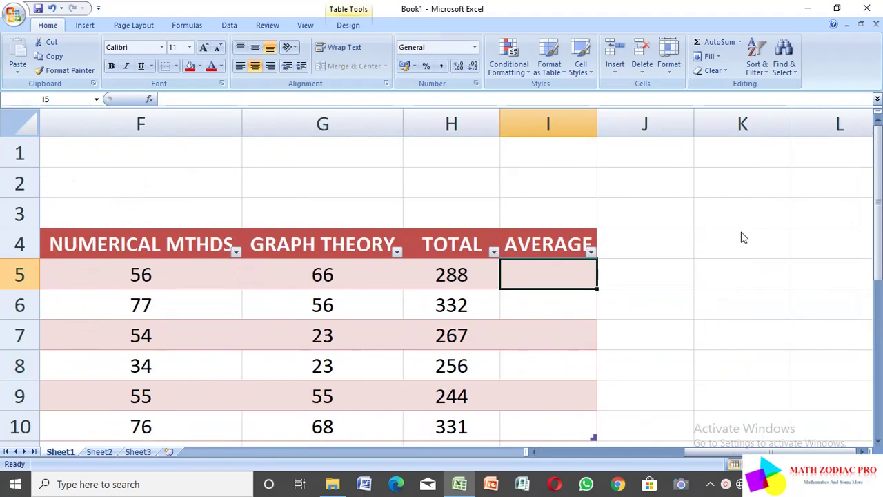
pyautogui.write('=')
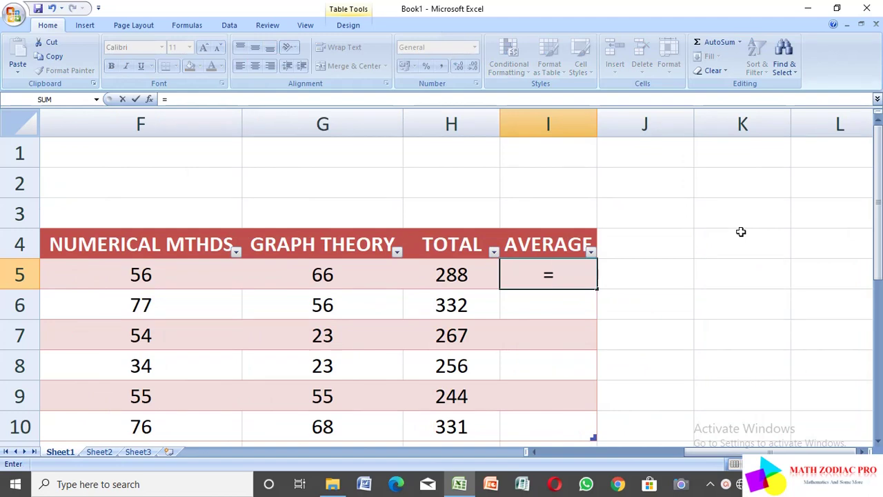
pyautogui.write('AVER')
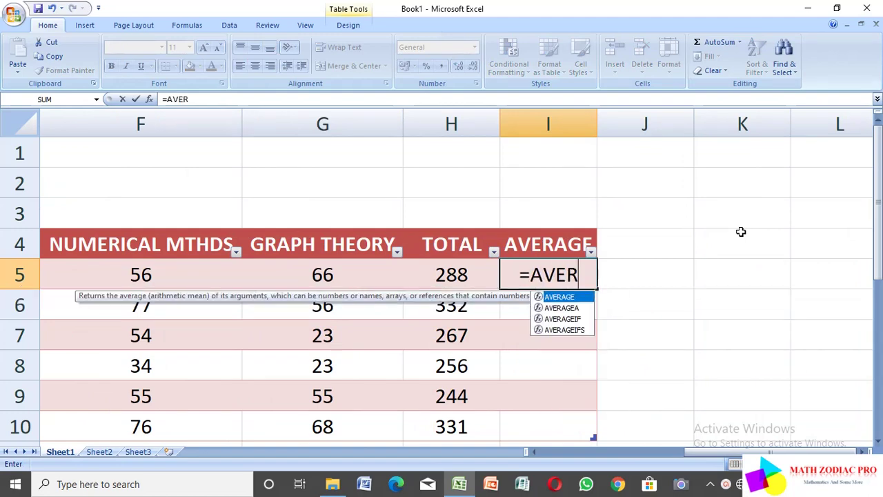
pyautogui.write('AGE(')
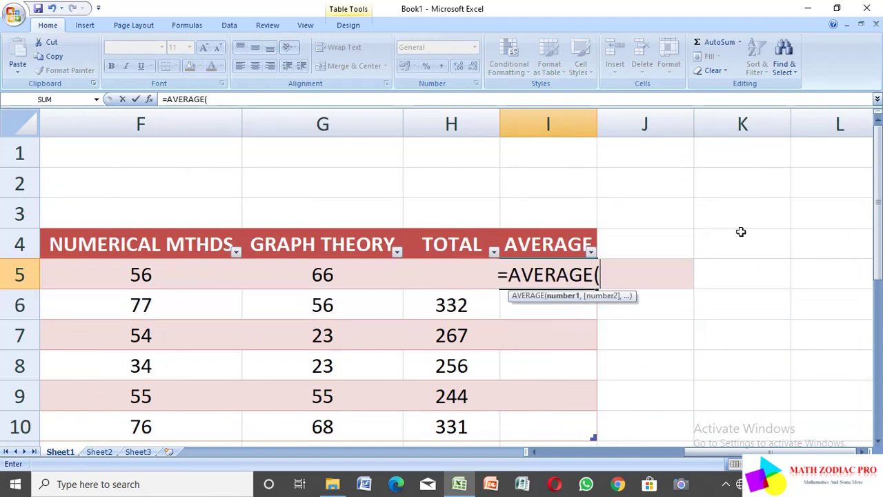
pyautogui.hscroll(-5, 741, 232)
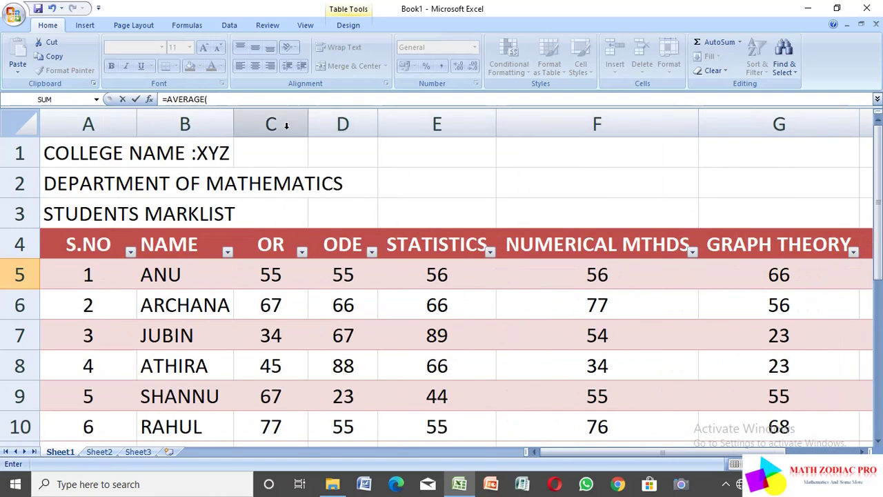
pyautogui.hscroll(5, 273, 276)
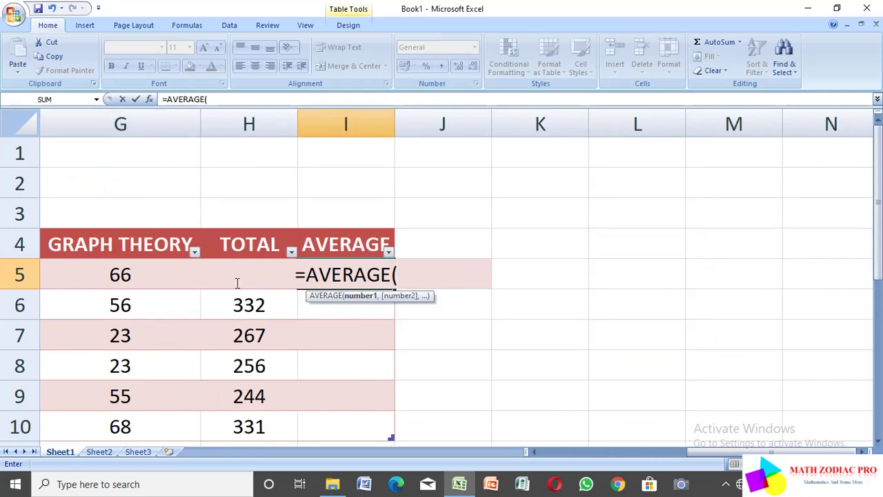
pyautogui.write('C5')
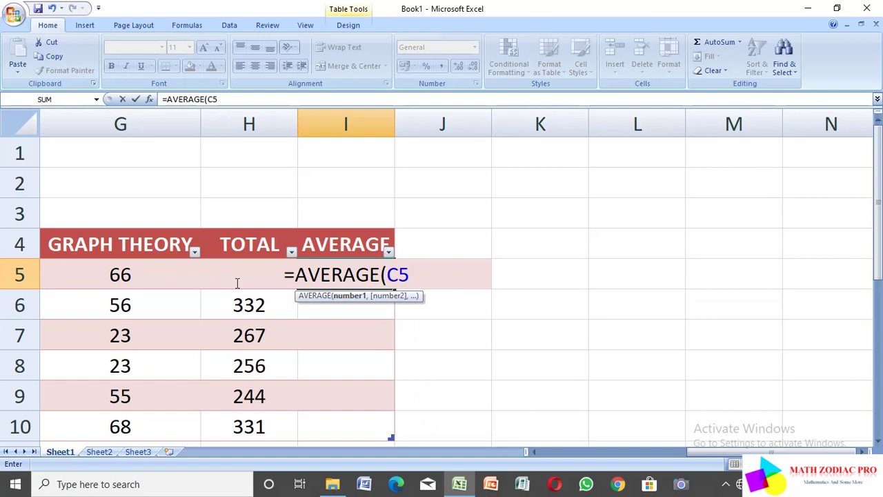
pyautogui.write(':G')
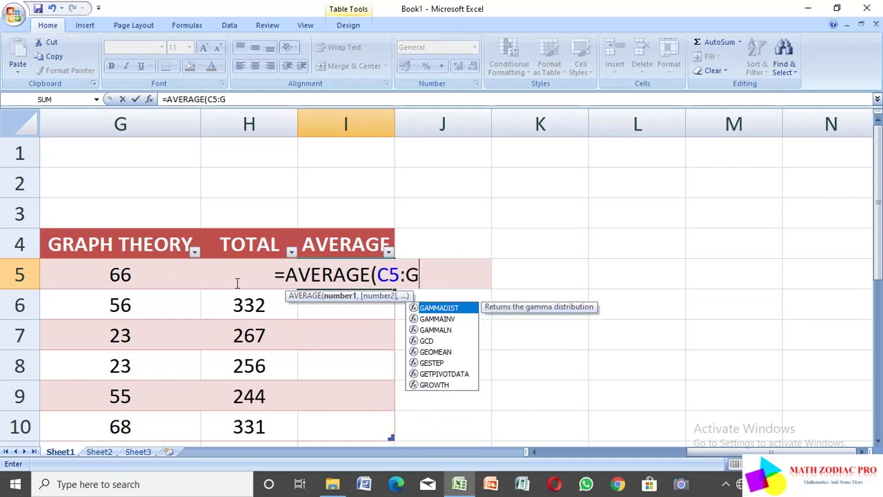
pyautogui.write('5)')
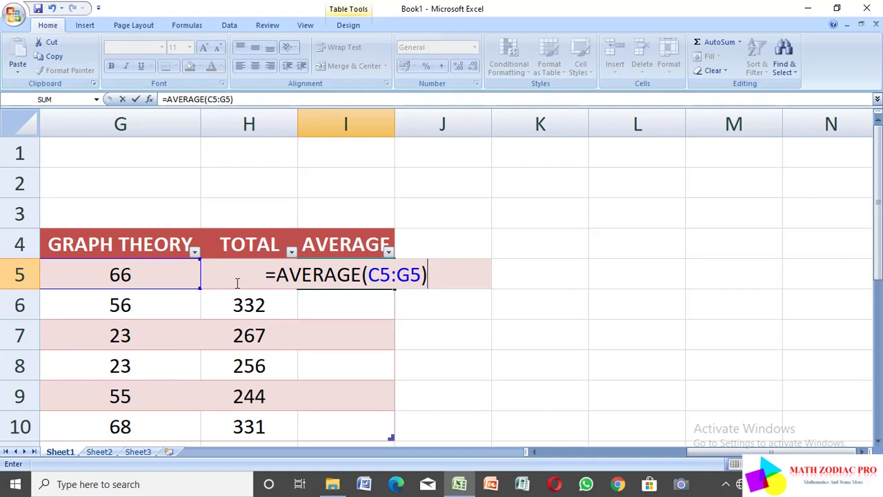
pyautogui.press('Return')
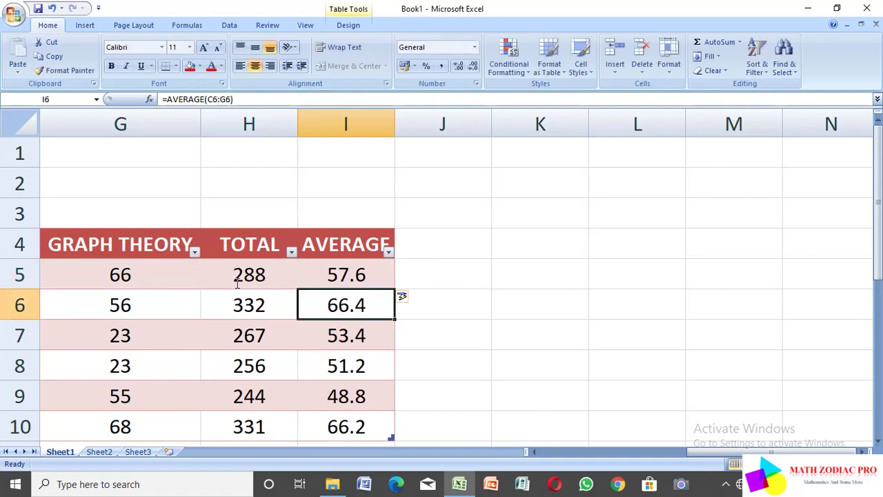
# - Add a RESULT column heading in cell J4 beside AVERAGE
pyautogui.scroll(-1, 237, 282)
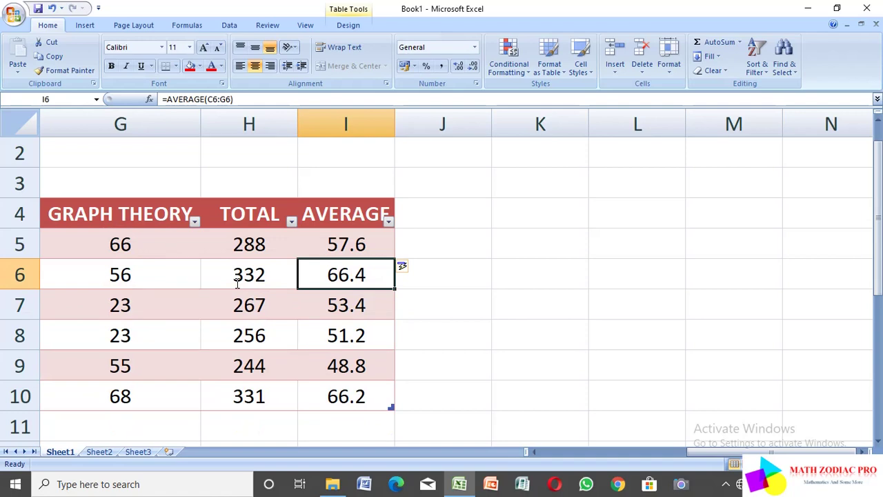
pyautogui.click(424, 225)
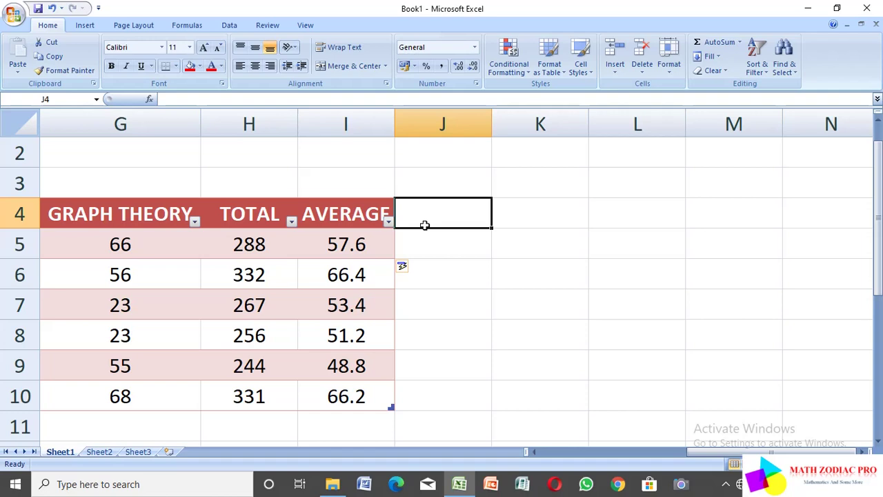
pyautogui.write('RE')
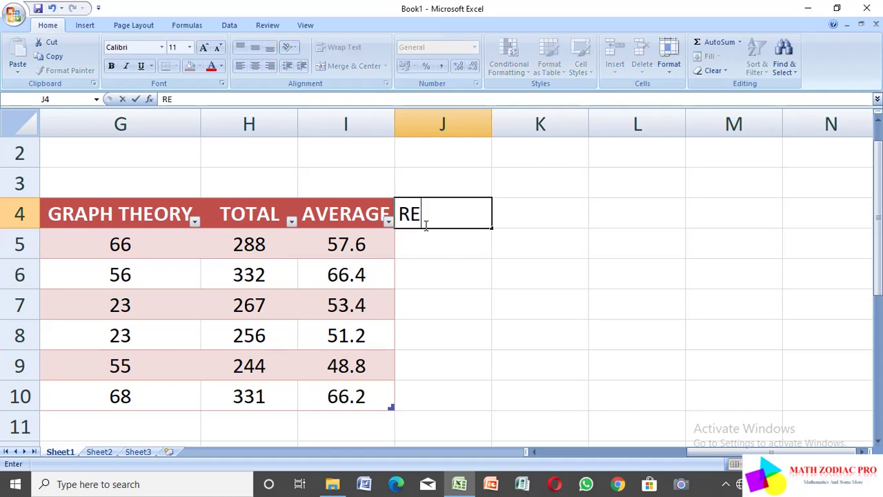
pyautogui.write('SULT')
pyautogui.press('Return')
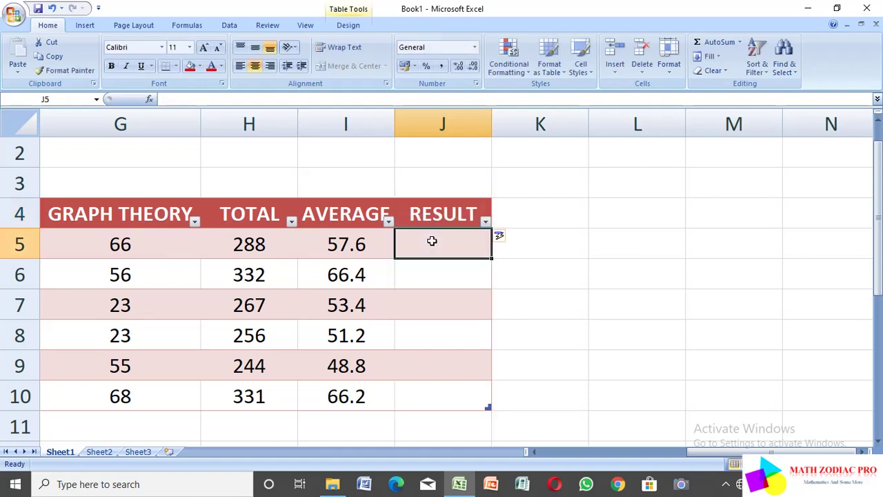
# - Begin an IF formula with a nested AND test in cell J5, entering =IF(AND(C5>35, for the OR mark
pyautogui.write('=')
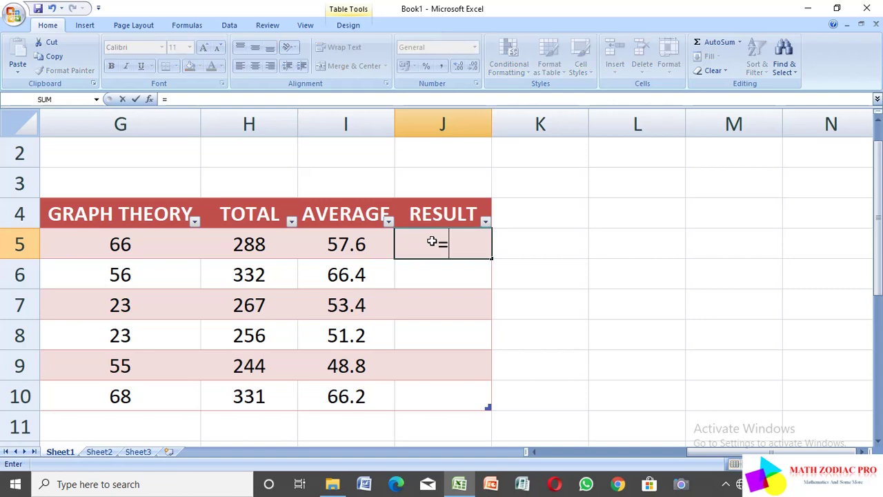
pyautogui.write('IF(')
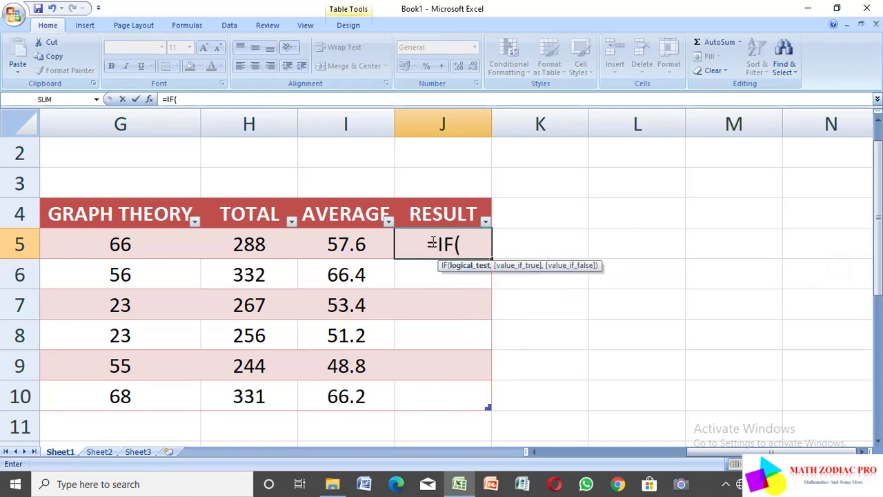
pyautogui.write('AND')
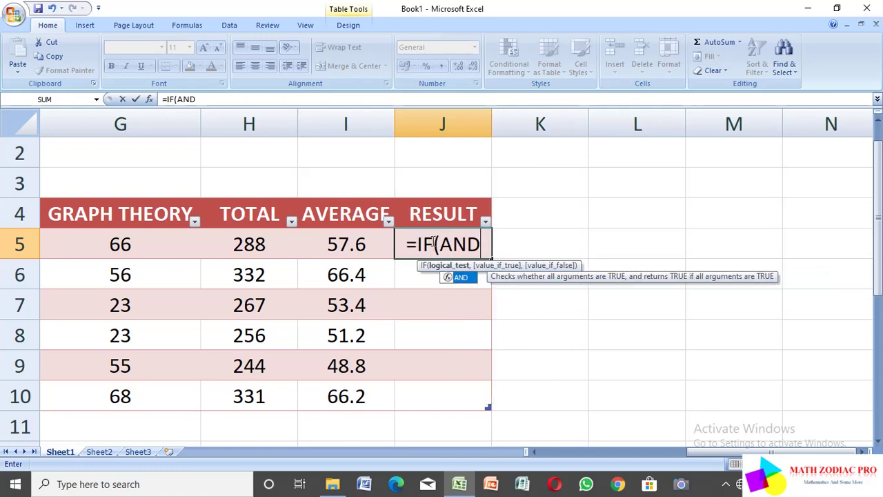
pyautogui.write('(')
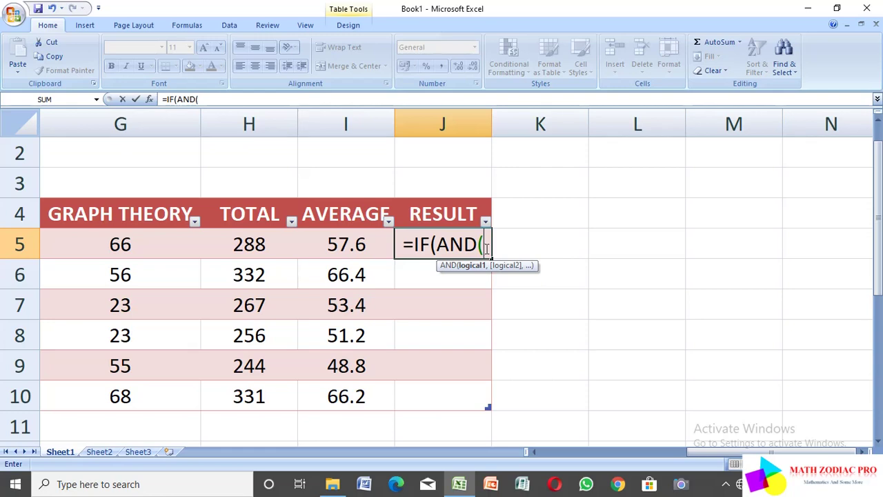
pyautogui.hscroll(-4, 487, 248)
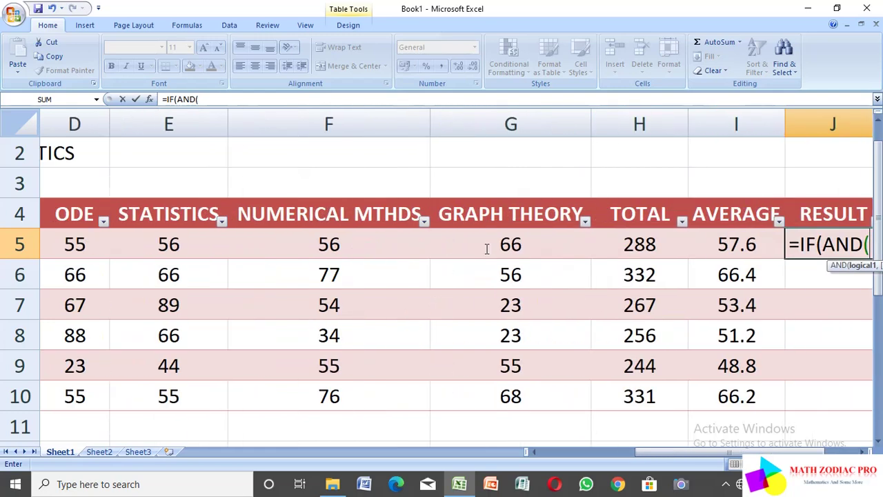
pyautogui.hscroll(-3, 486, 248)
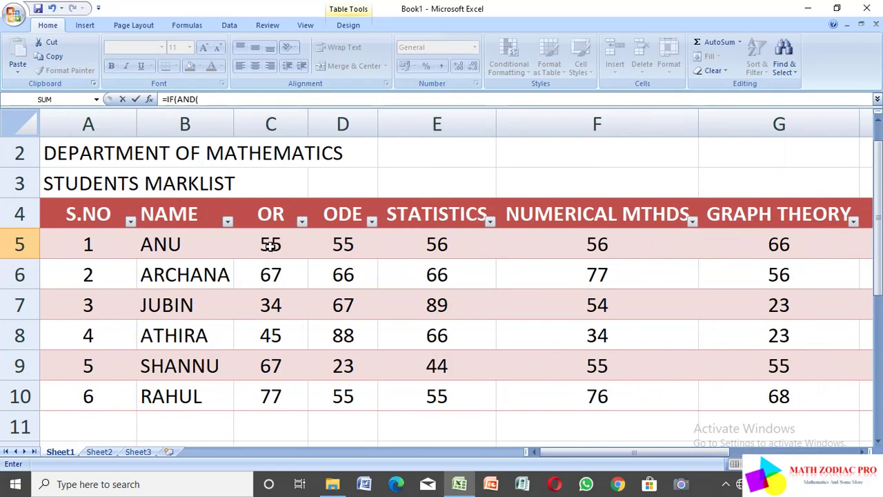
pyautogui.hscroll(6, 271, 246)
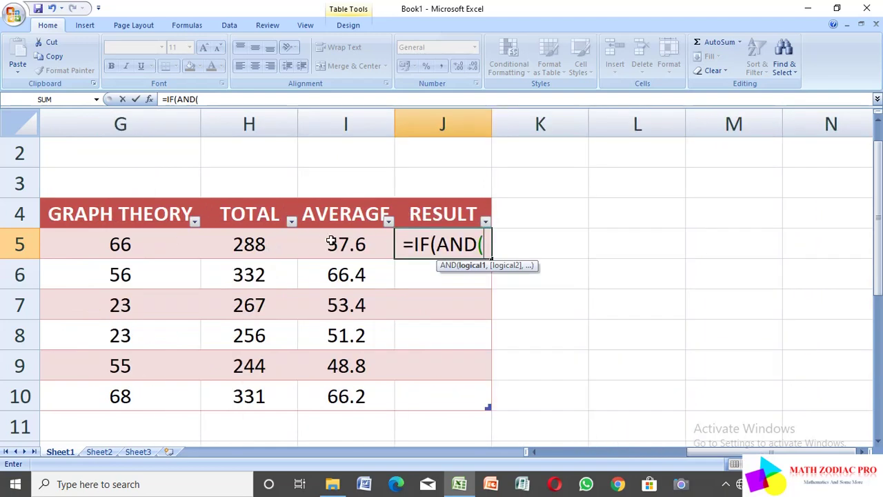
pyautogui.write('C5')
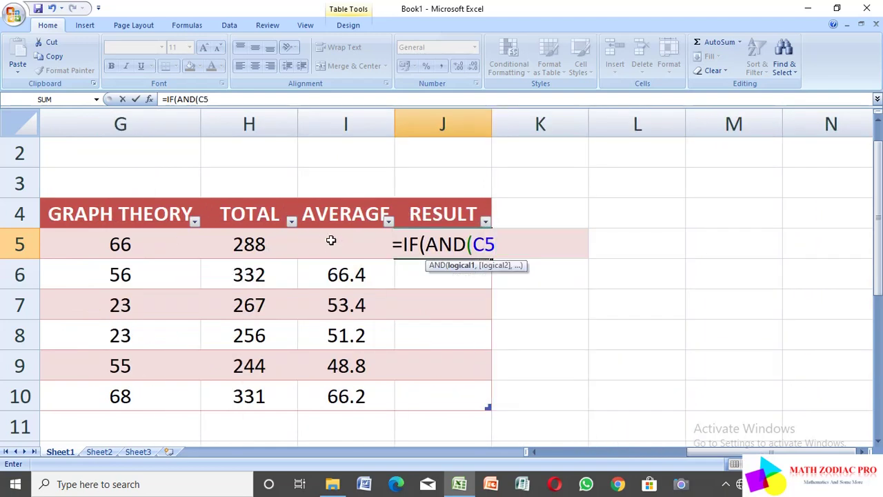
pyautogui.write('>35,')
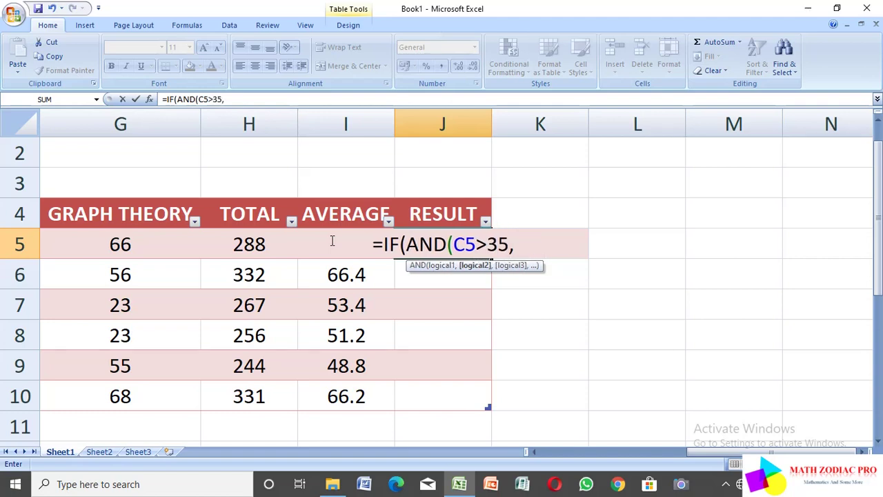
# - Add D5>35, as the second AND condition in the J5 formula to test the ODE mark
pyautogui.hscroll(-3, 332, 241)
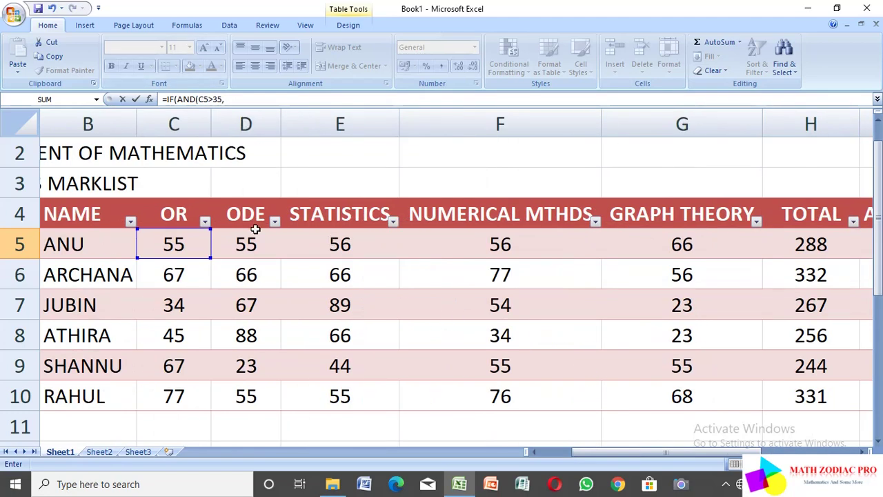
pyautogui.hscroll(3, 252, 248)
pyautogui.hscroll(1, 253, 251)
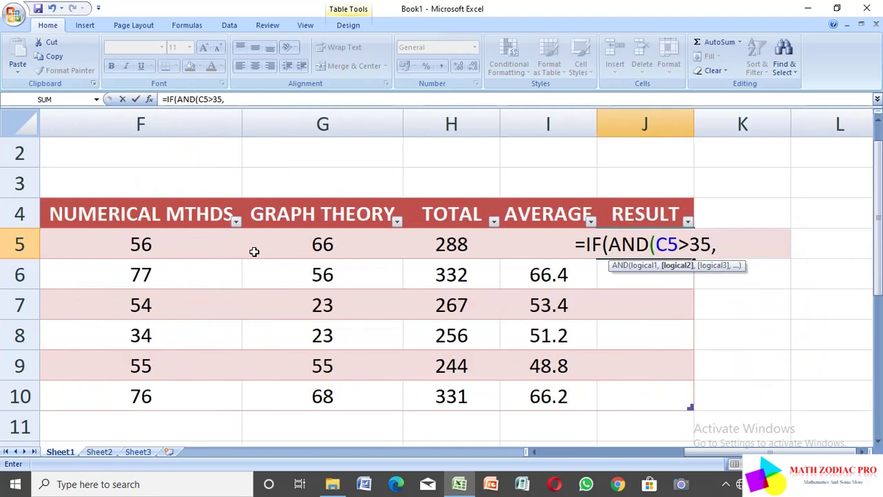
pyautogui.write('D5<')
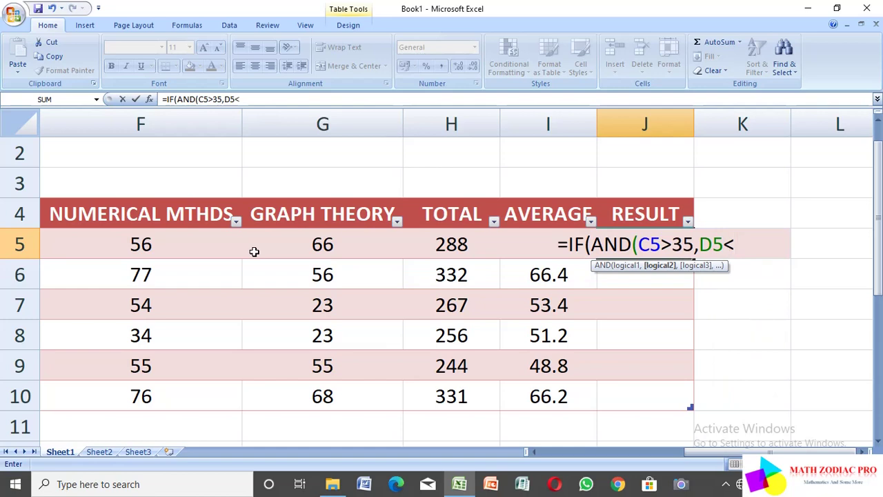
pyautogui.press('BackSpace')
pyautogui.write('>35,')
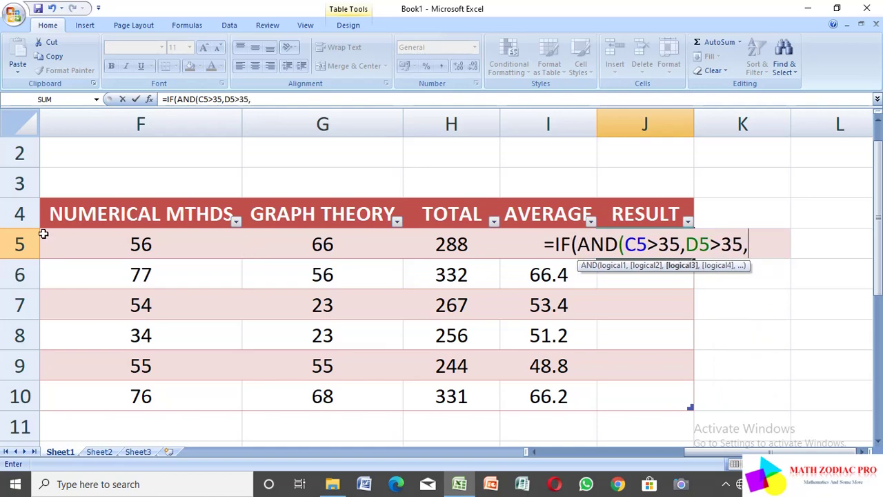
# - Add E5>35, as the third AND condition in the J5 formula to test the STATISTICS mark
pyautogui.hscroll(-1, 45, 234)
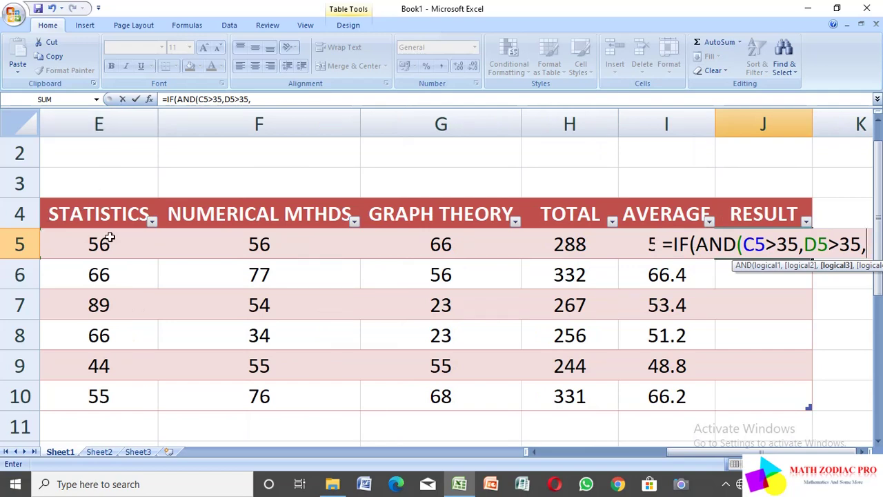
pyautogui.hscroll(-2, 108, 240)
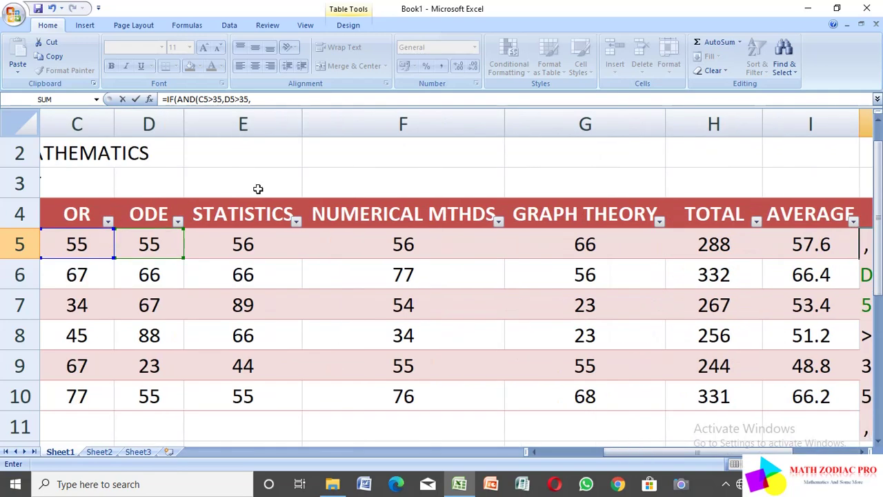
pyautogui.hscroll(7, 251, 254)
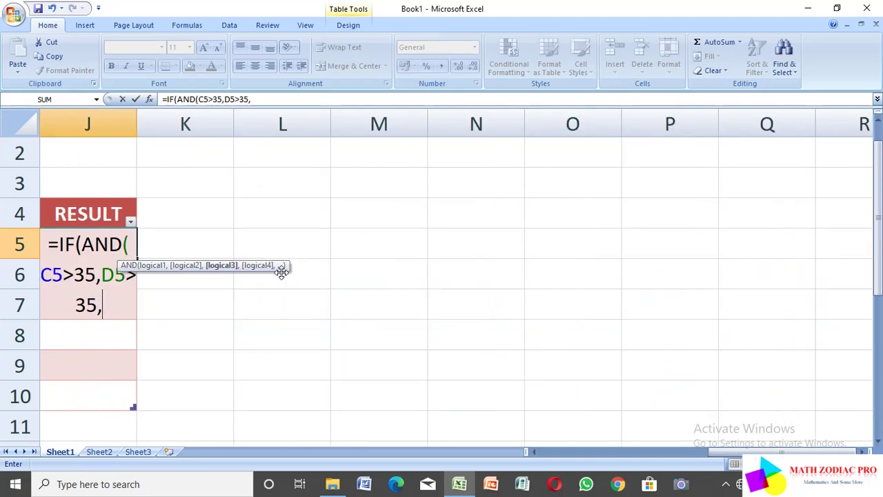
pyautogui.hscroll(-1, 282, 271)
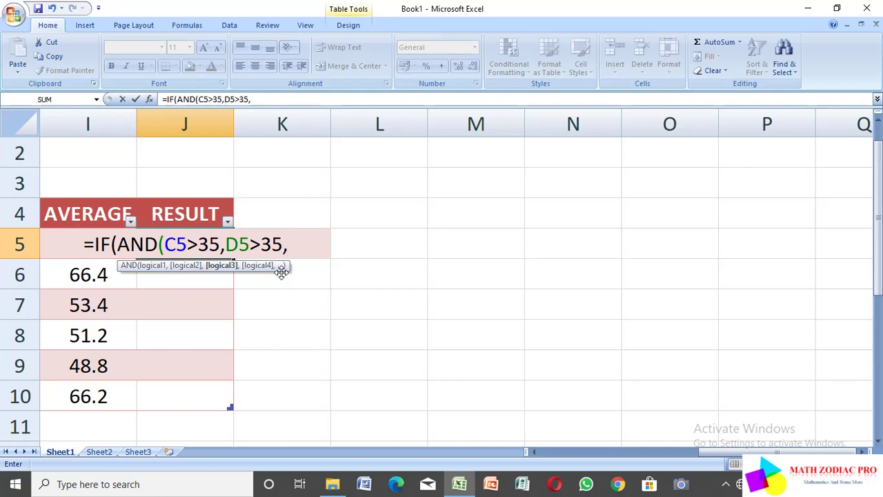
pyautogui.write('E5>')
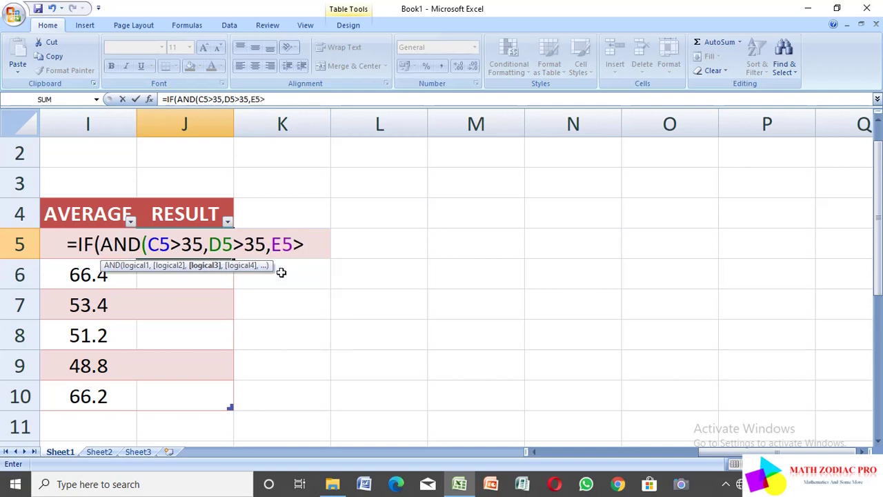
pyautogui.write('35,')
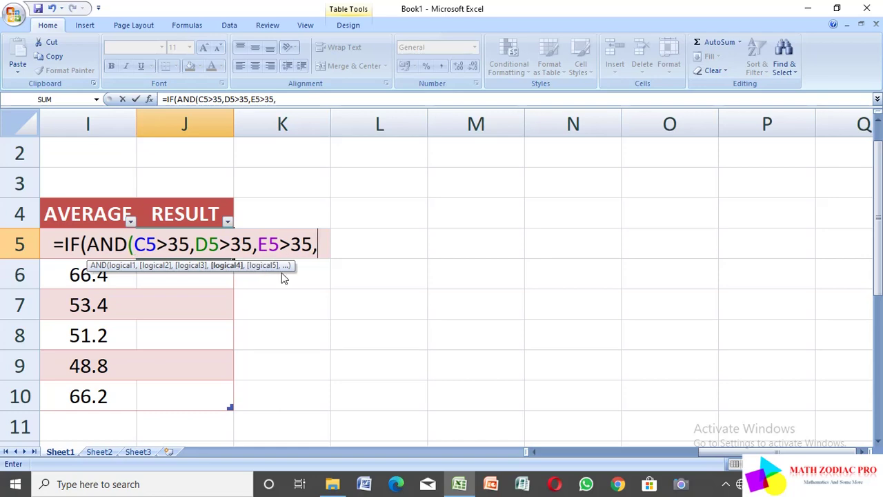
# - Add F5>35, as the fourth AND condition in the J5 formula to test the NUMERICAL MTHDS mark
pyautogui.hscroll(-5, 281, 276)
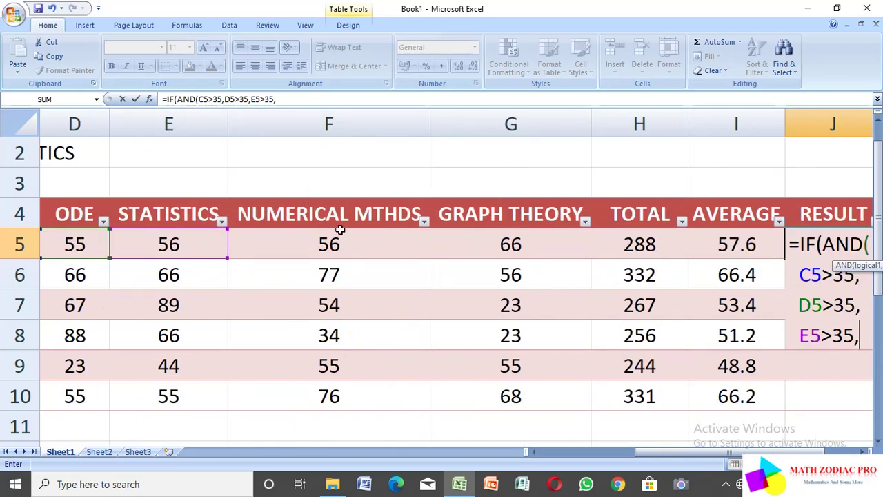
pyautogui.hscroll(2, 329, 268)
pyautogui.hscroll(2, 330, 263)
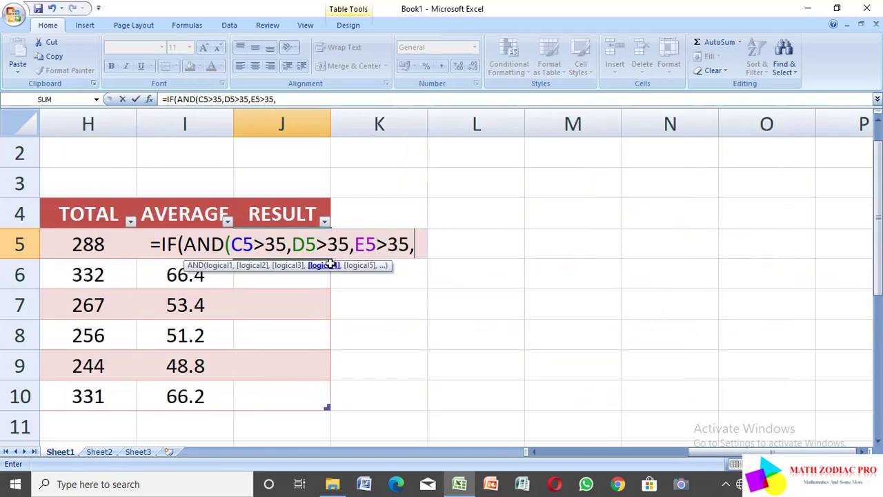
pyautogui.write('F5')
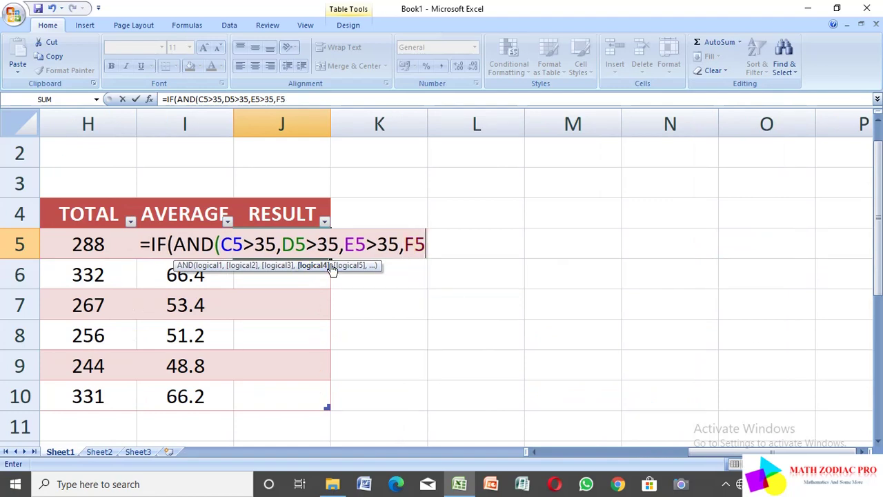
pyautogui.write('>')
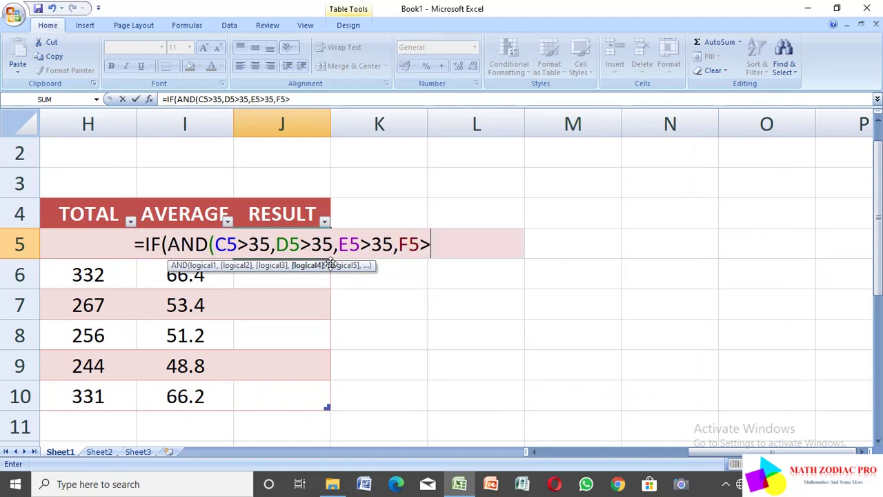
pyautogui.write('35')
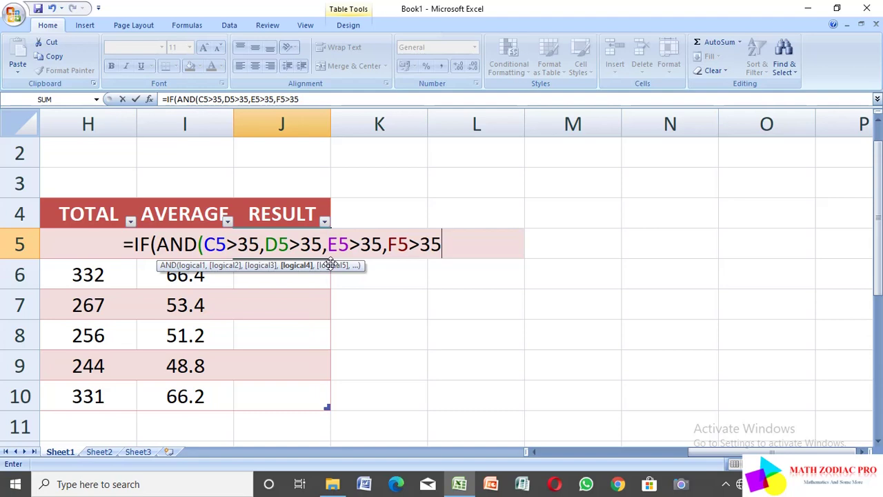
pyautogui.write(',')
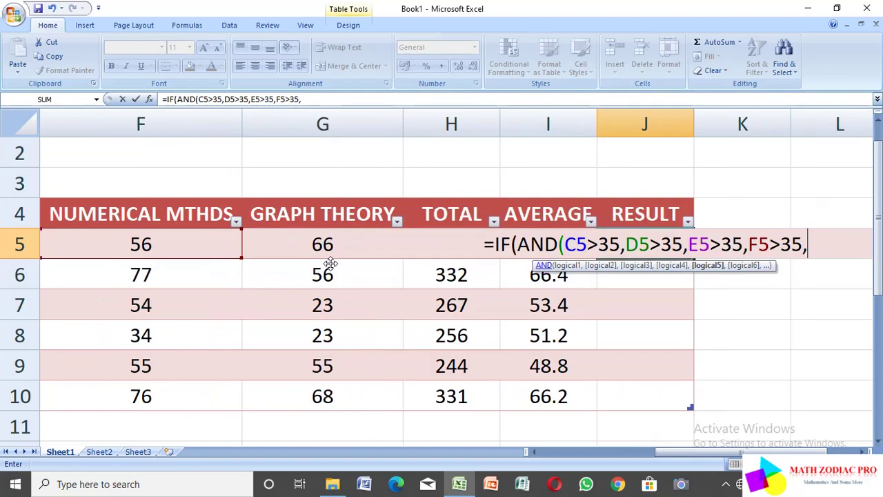
# - Add G5>35 as the fifth condition for the GRAPH THEORY mark and close the AND function's parenthesis
pyautogui.hscroll(-3, 329, 262)
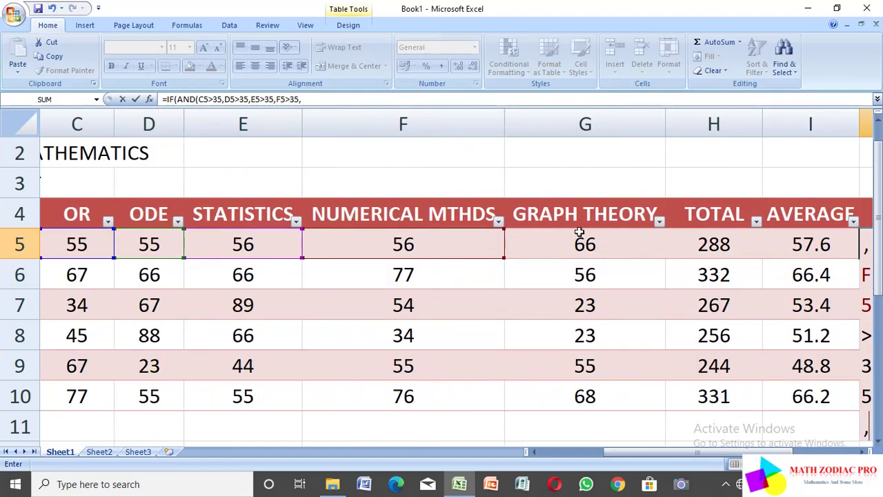
pyautogui.hscroll(3, 580, 240)
pyautogui.hscroll(2, 577, 245)
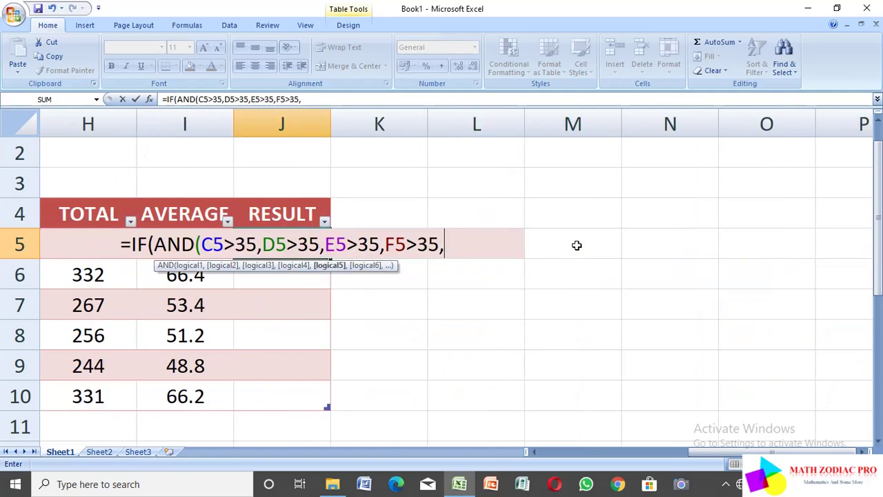
pyautogui.write('G')
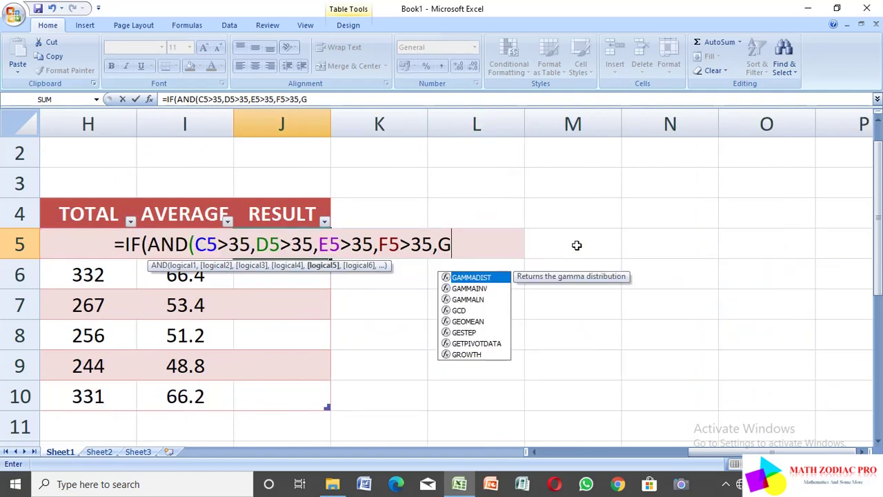
pyautogui.write('5')
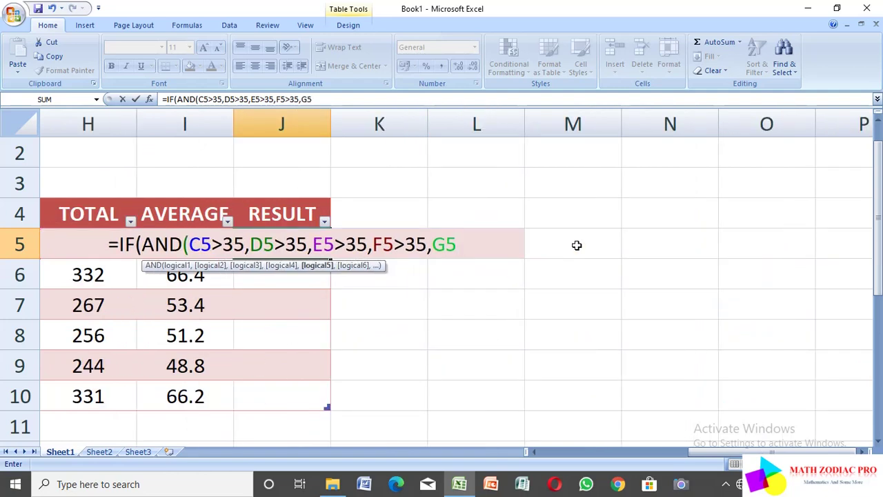
pyautogui.write('>35')
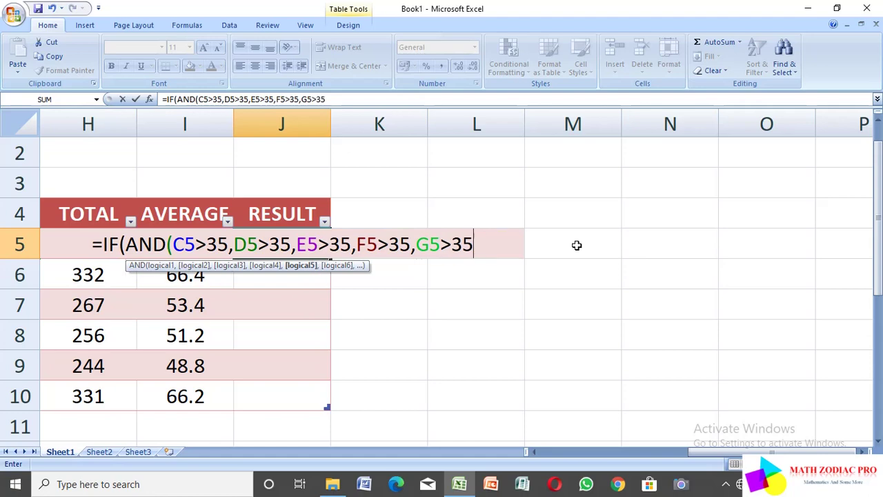
pyautogui.write(')')
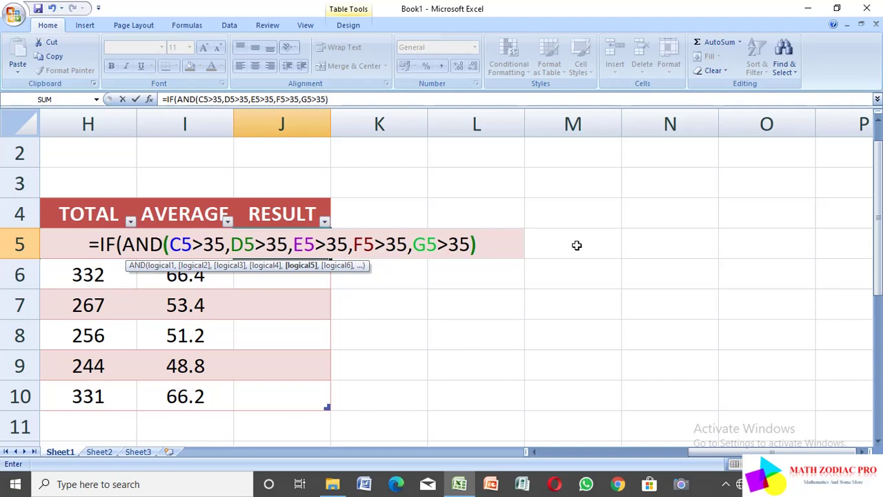
# - Add "PASS" as the value-if-true argument of the IF formula in J5
pyautogui.write(',')
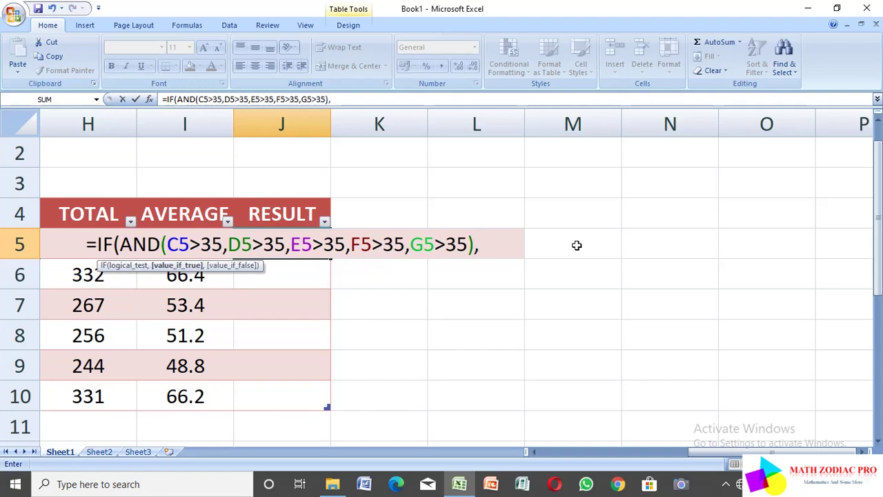
pyautogui.write('"')
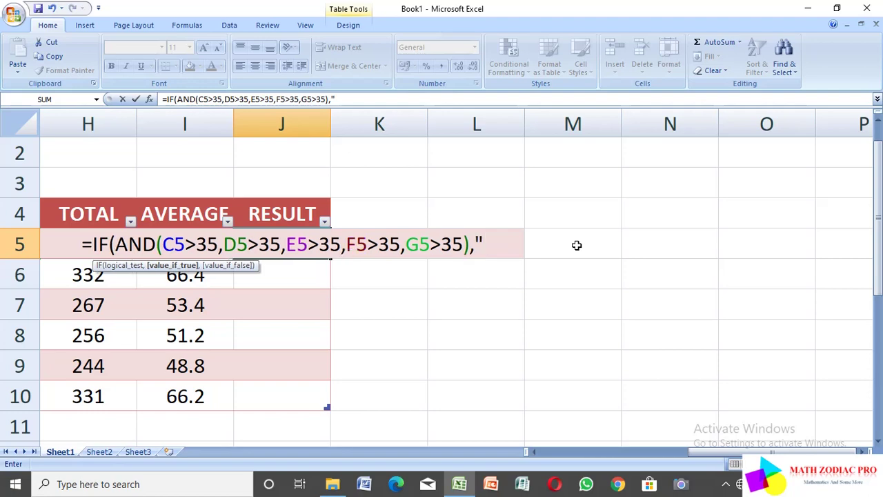
pyautogui.write('PASS')
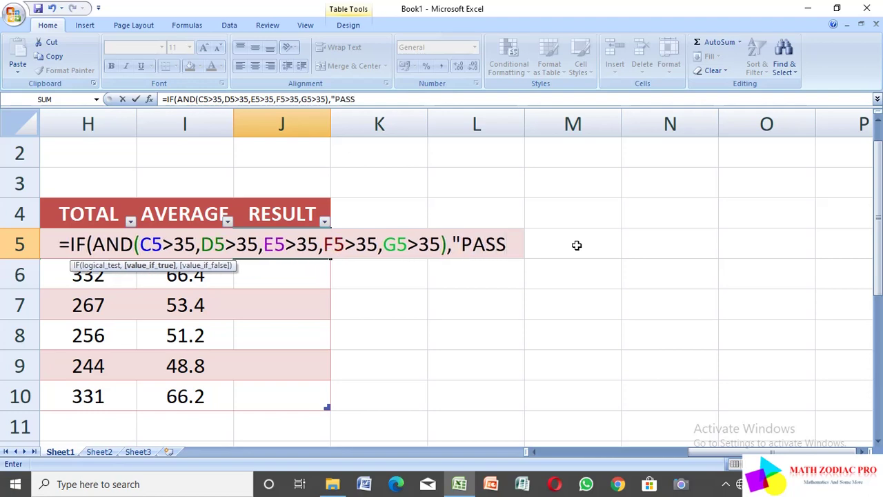
pyautogui.write('"')
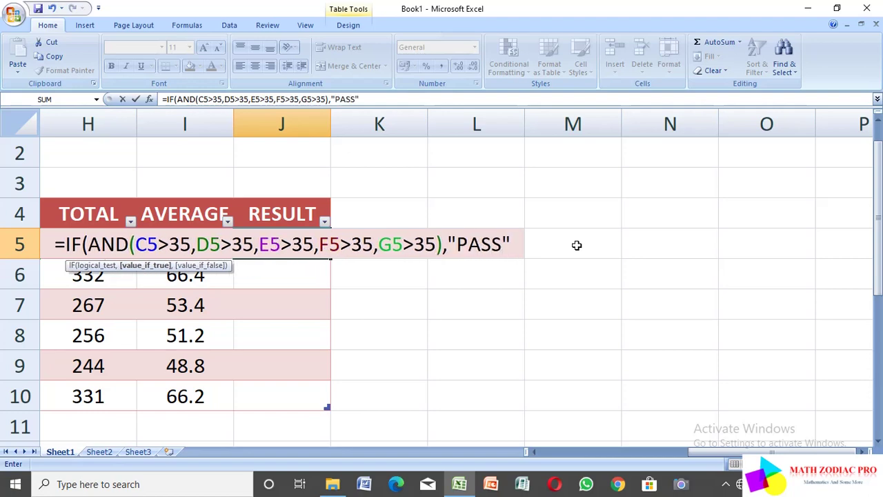
pyautogui.write(',')
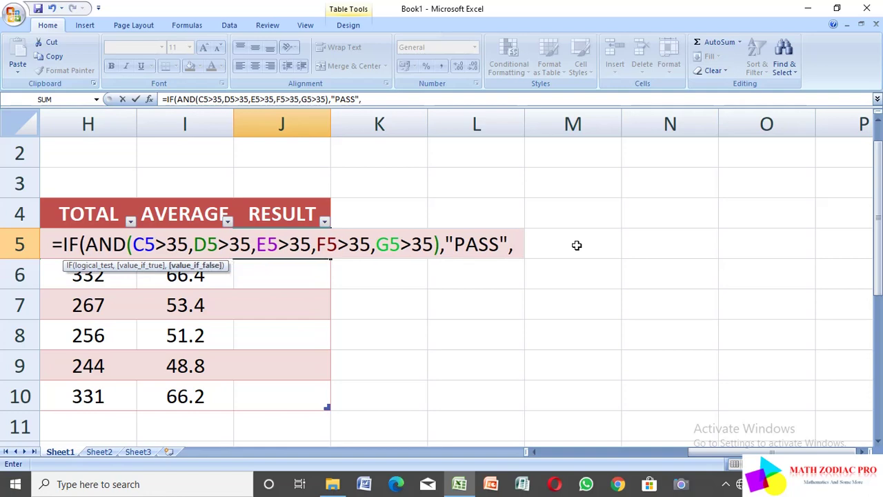
# - Add "FAIL" as the value-if-false argument, close the IF function and enter the J5 formula
pyautogui.write('"')
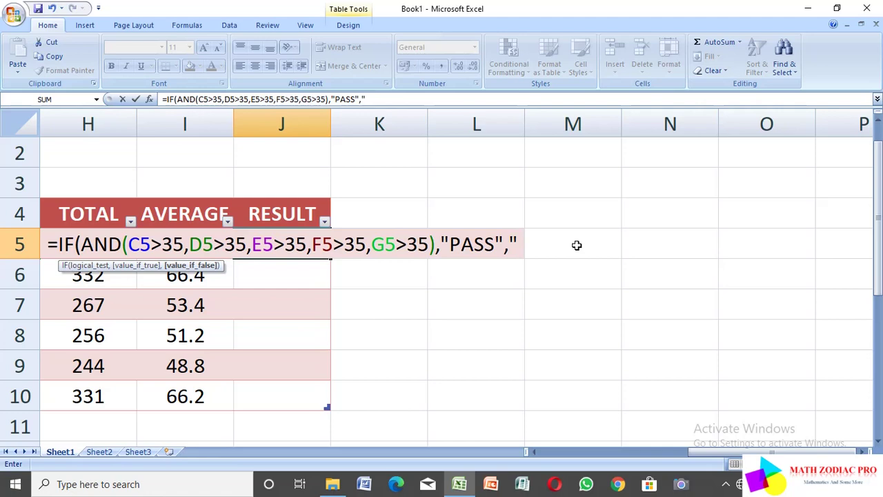
pyautogui.write('FAIL')
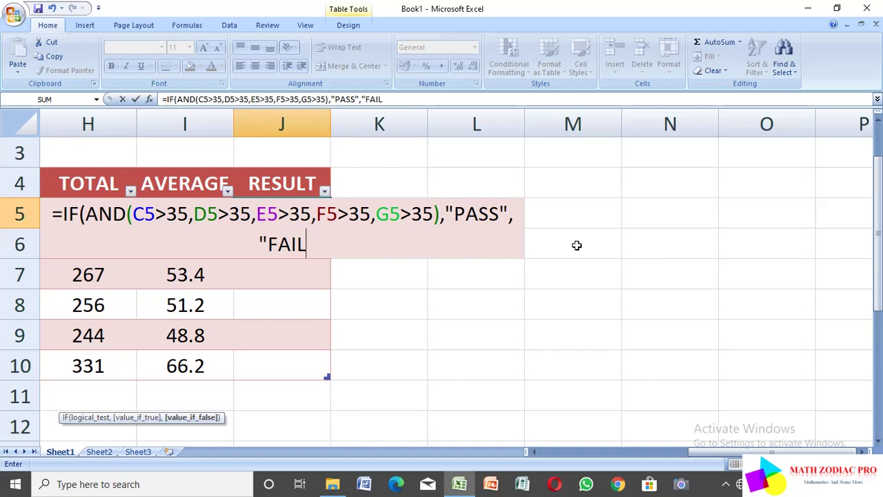
pyautogui.write('"')
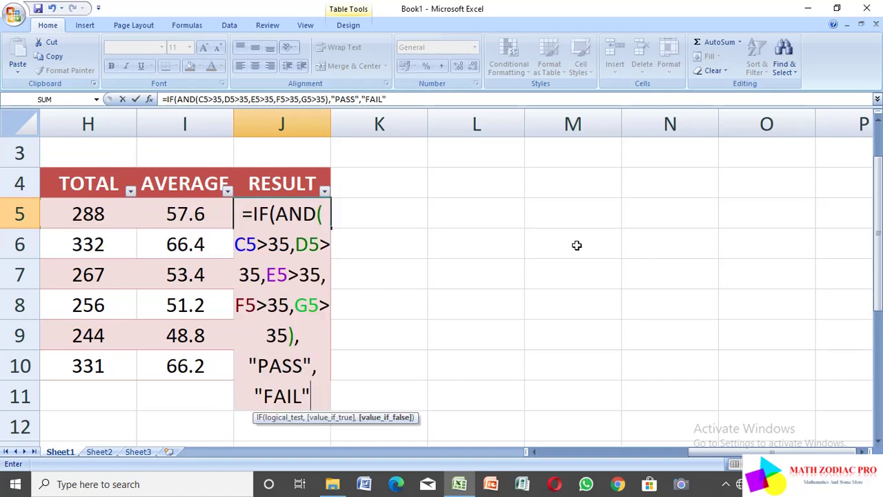
pyautogui.write(')')
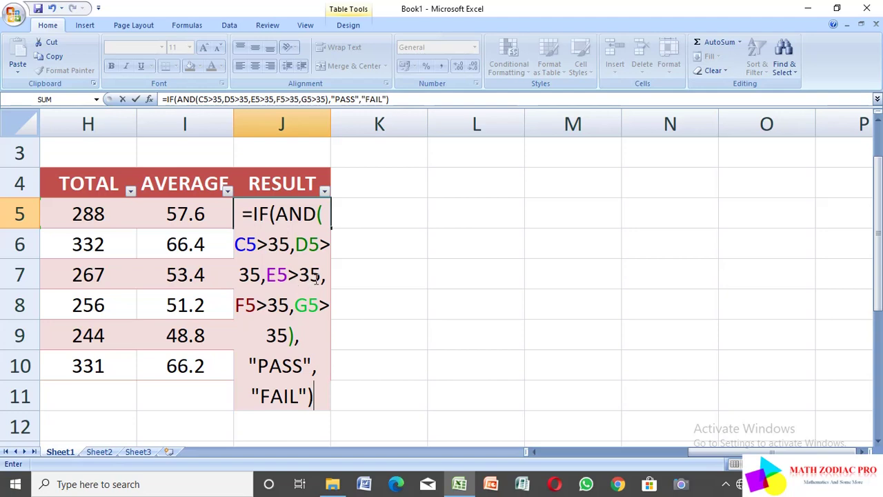
pyautogui.hscroll(-5, 322, 276)
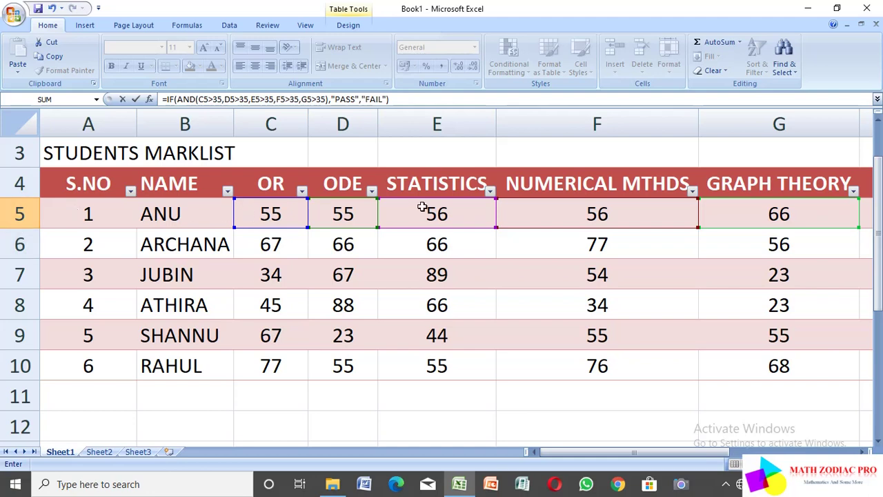
pyautogui.hscroll(4, 422, 207)
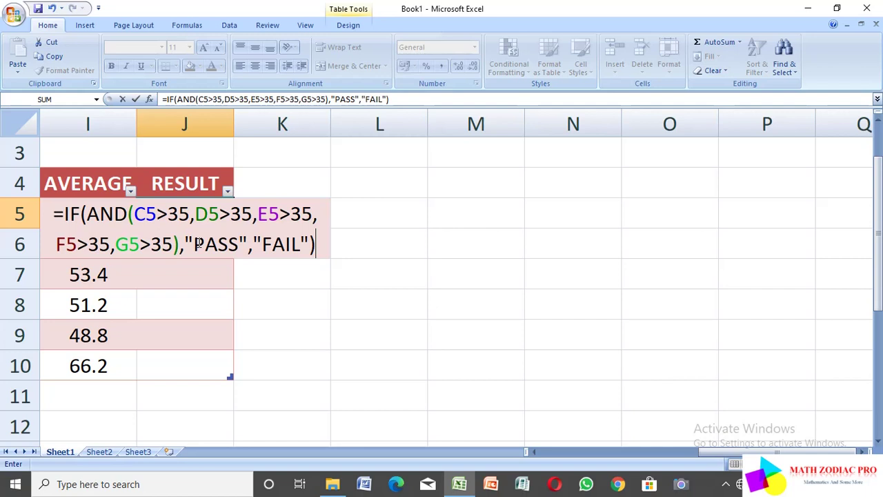
pyautogui.hscroll(-1, 199, 243)
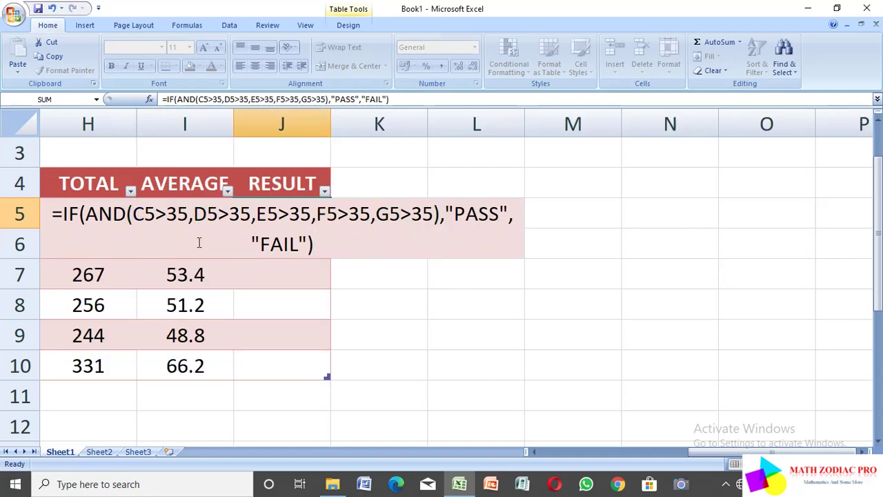
pyautogui.press('Return')
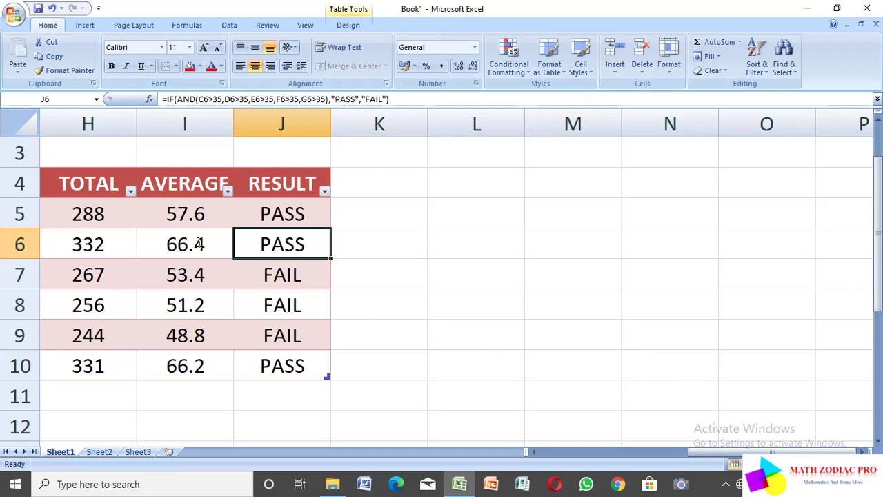
# - Fill the PASS cells J5, J6 and J10 in the RESULT column with standard green
pyautogui.hscroll(-3, 199, 242)
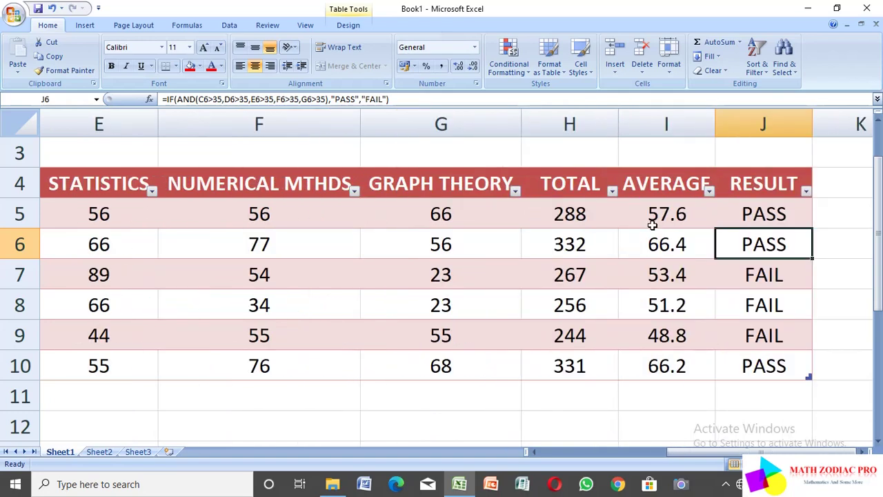
pyautogui.click(776, 208)
pyautogui.rightClick(777, 208)
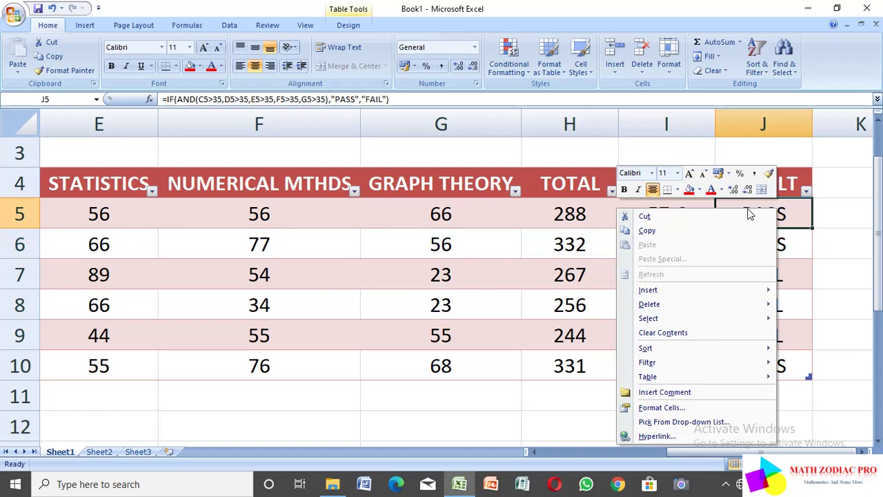
pyautogui.click(700, 190)
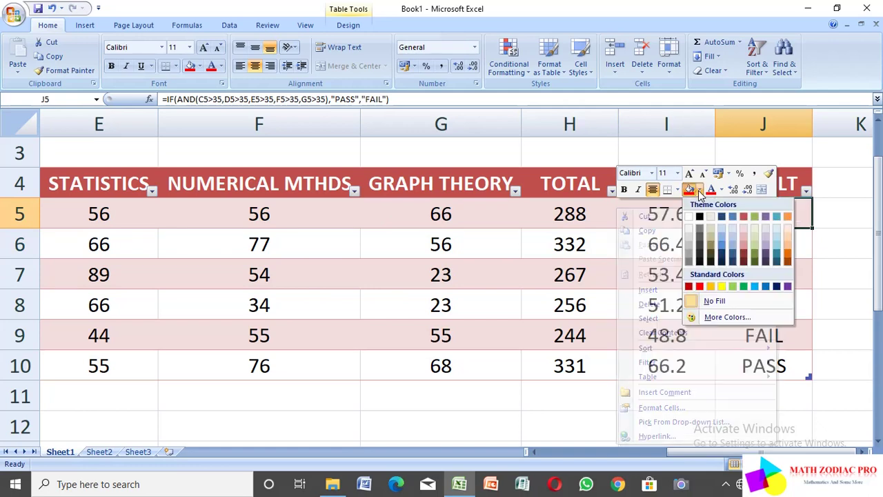
pyautogui.click(744, 287)
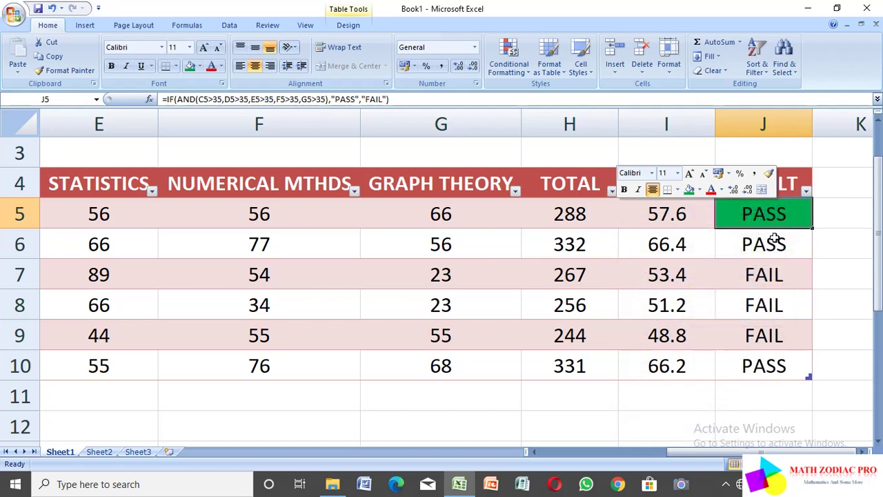
pyautogui.click(774, 239)
pyautogui.rightClick(774, 238)
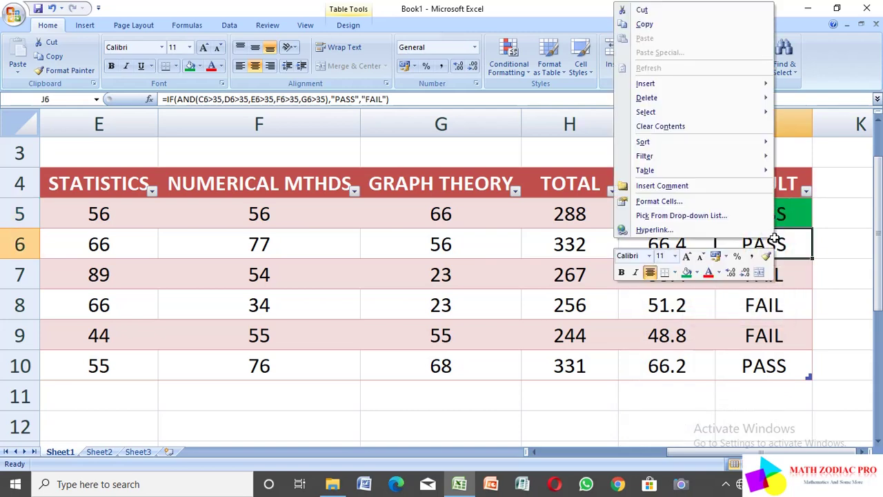
pyautogui.click(688, 273)
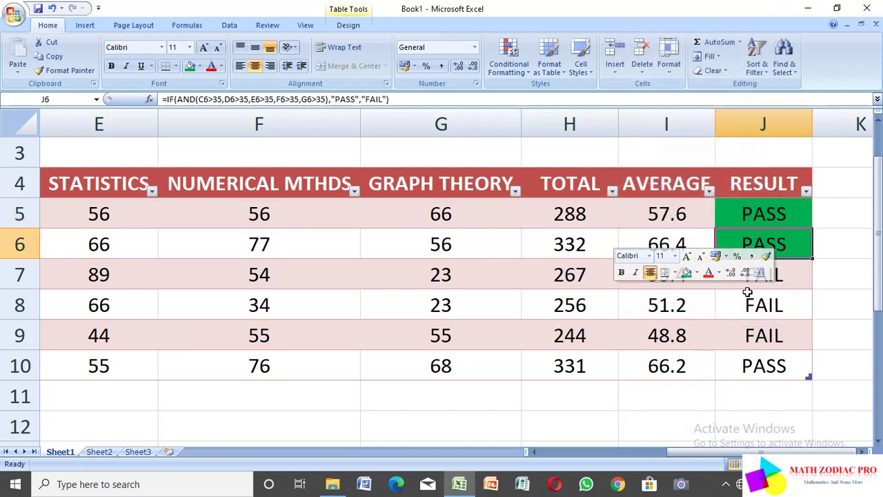
pyautogui.click(767, 365)
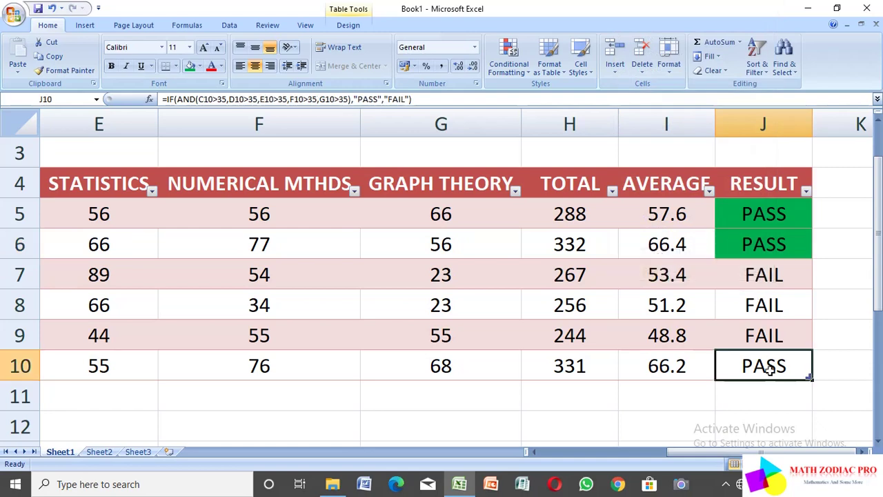
pyautogui.rightClick(767, 367)
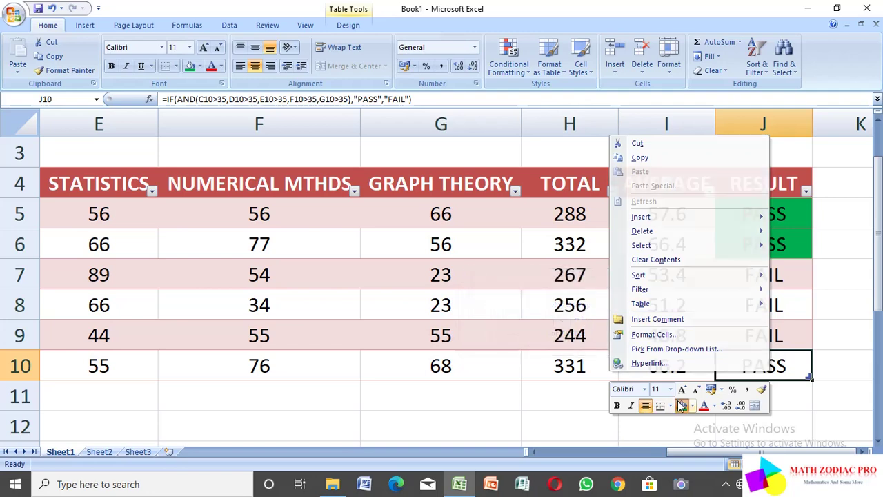
# - Fill the FAIL cells J7, J8 and J9 in the RESULT column with standard red
pyautogui.click(776, 283)
pyautogui.click(776, 283)
pyautogui.rightClick(776, 283)
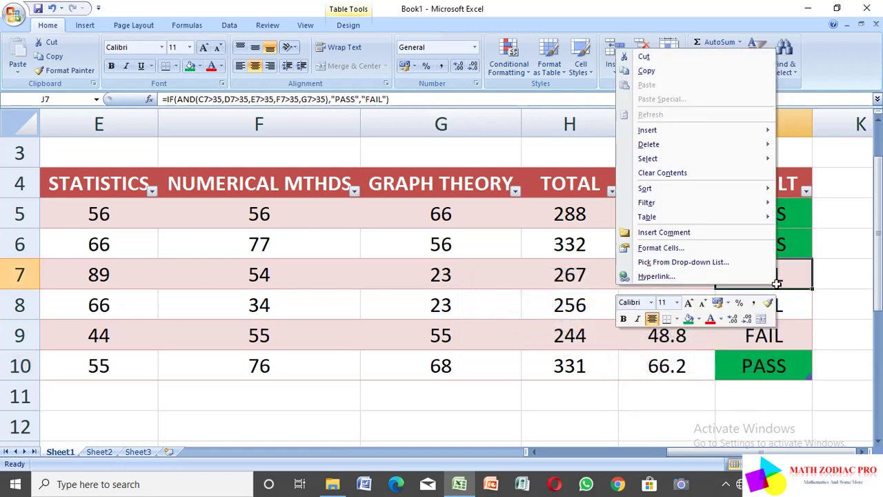
pyautogui.click(698, 320)
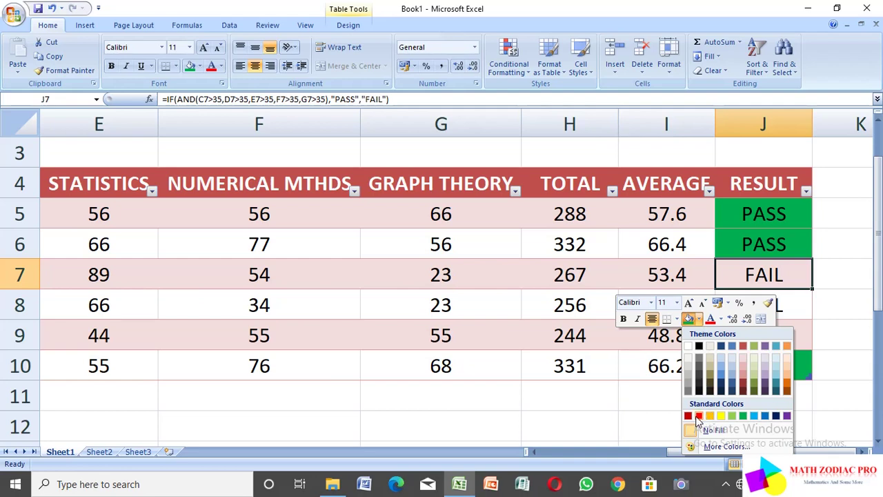
pyautogui.click(698, 416)
pyautogui.click(797, 316)
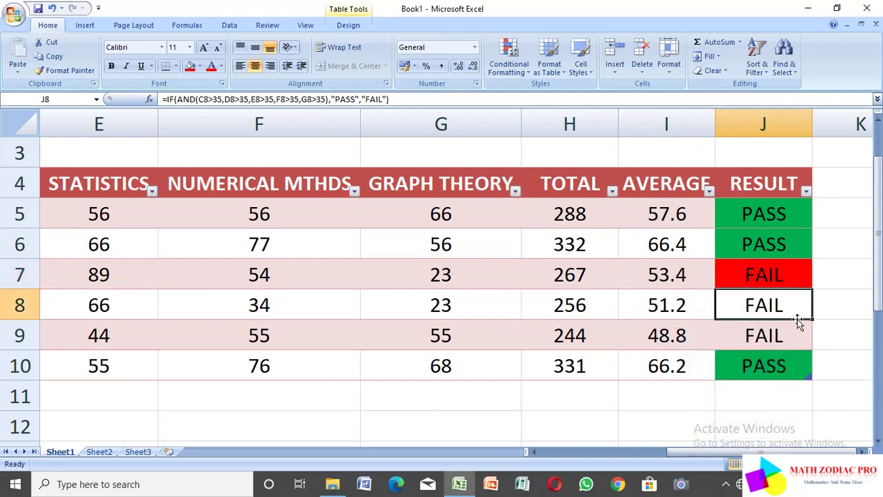
pyautogui.rightClick(782, 305)
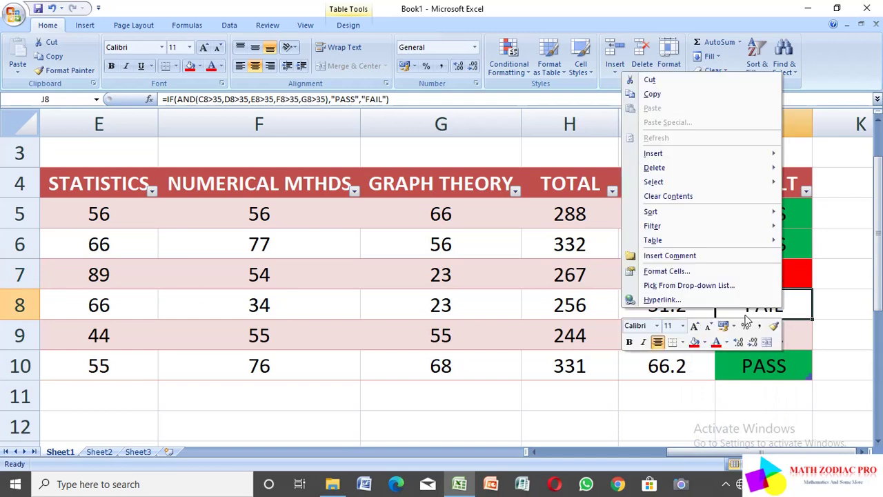
pyautogui.click(695, 342)
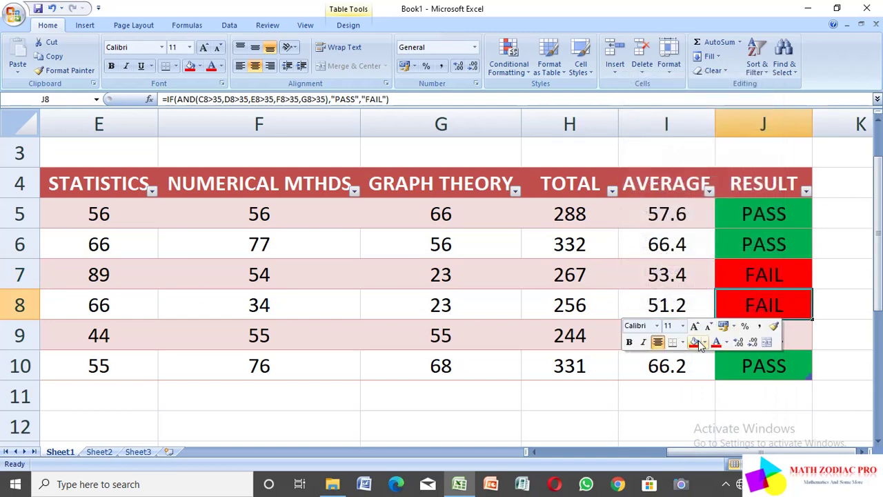
pyautogui.rightClick(779, 343)
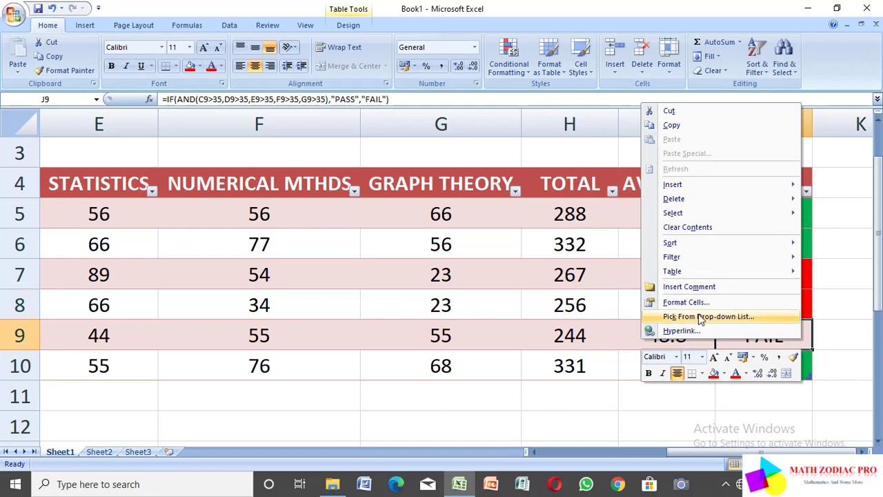
pyautogui.click(713, 373)
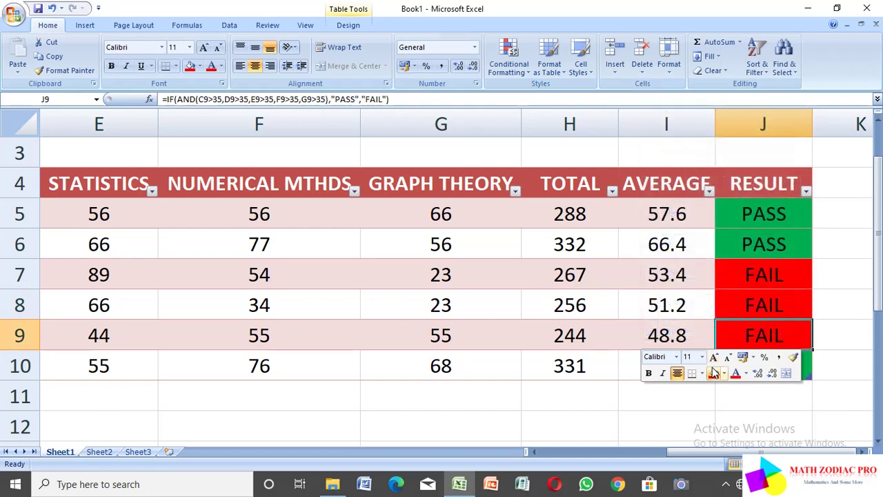
# - Insert a 3-D clustered column chart from the names and five subject marks in B4:G10
pyautogui.scroll(-2, 603, 302)
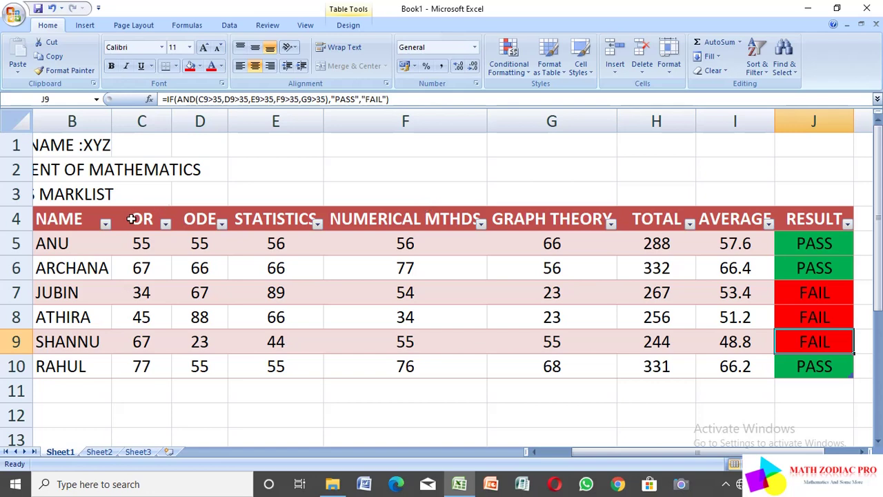
pyautogui.keyDown('ctrl'); pyautogui.scroll(-1, 90, 218); pyautogui.keyUp('ctrl')
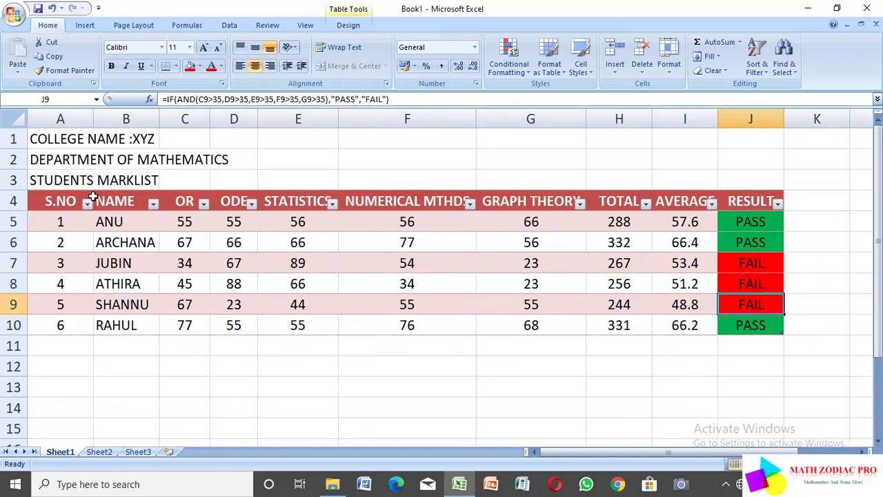
pyautogui.moveTo(100, 200); pyautogui.dragTo(512, 320)
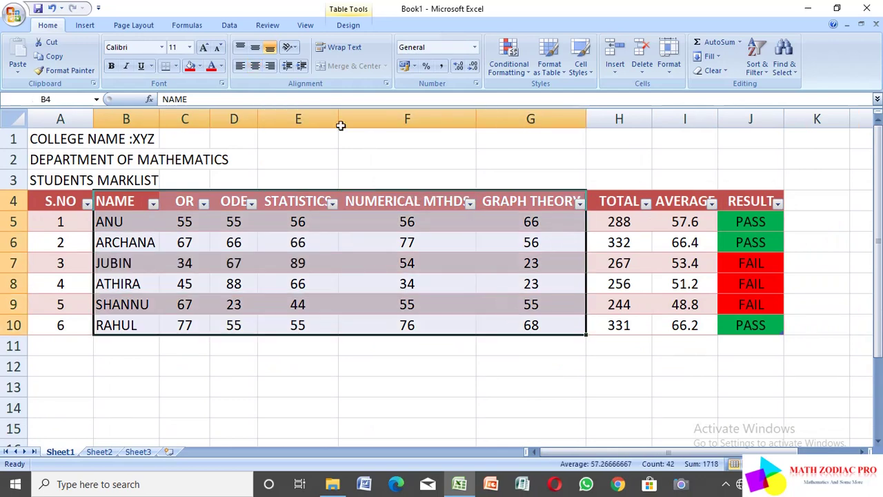
pyautogui.click(85, 27)
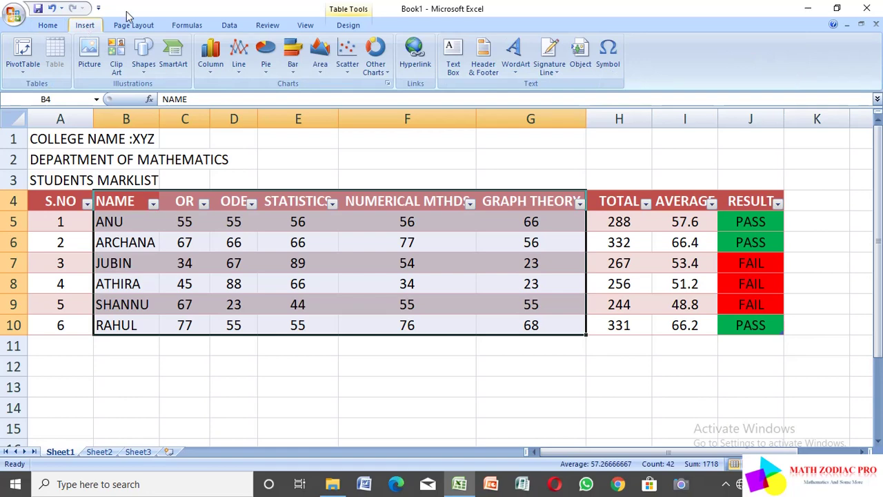
pyautogui.click(206, 47)
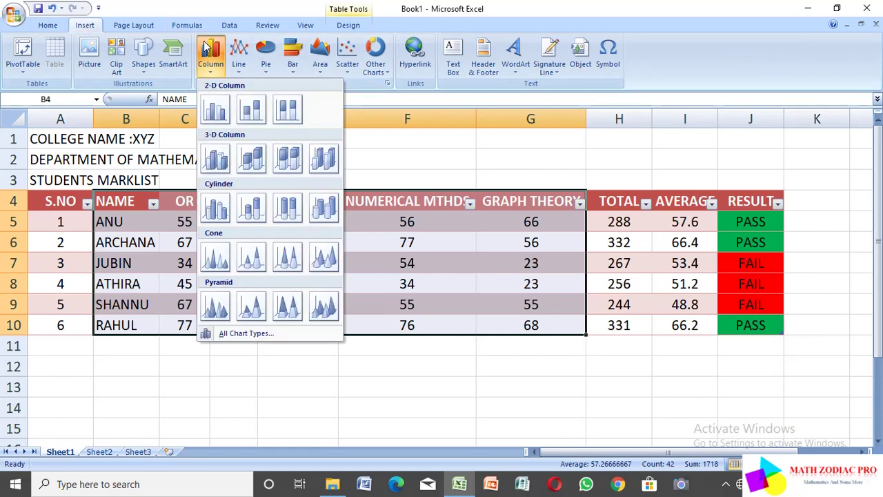
pyautogui.click(215, 161)
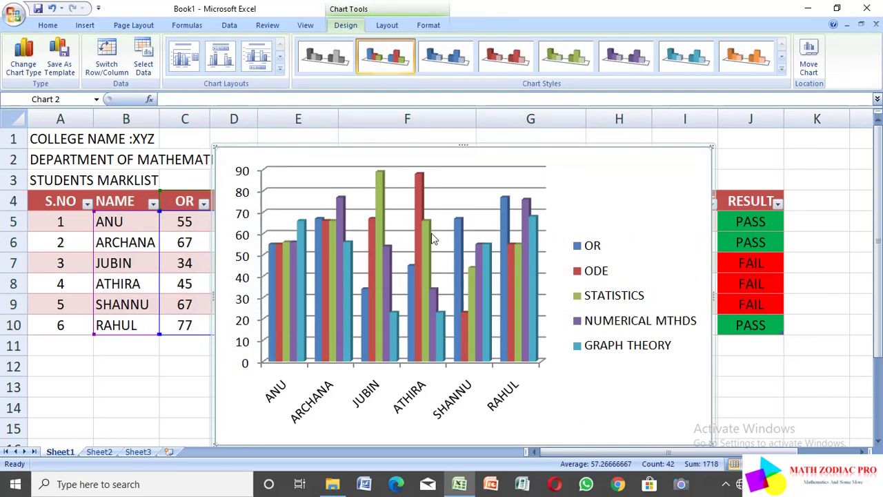
# - Try single-colour styles such as green and purple on the column chart and reapply the multicolour style
pyautogui.moveTo(508, 230)
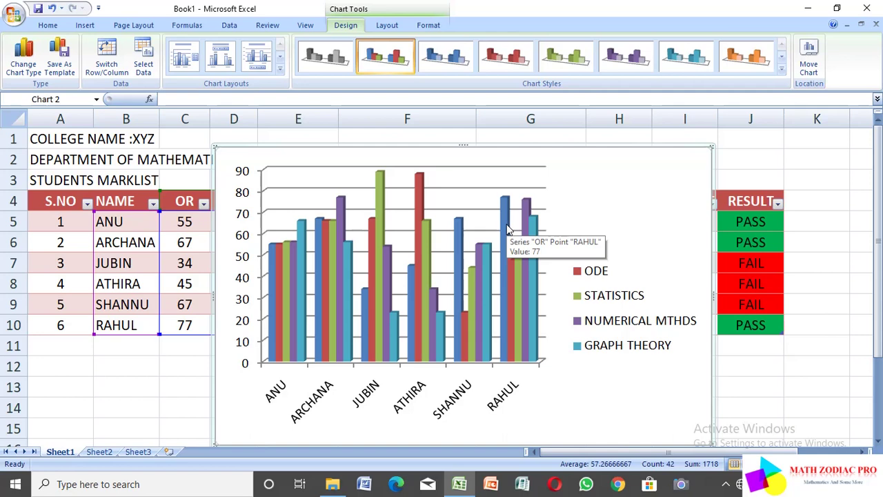
pyautogui.click(467, 68)
pyautogui.click(491, 69)
pyautogui.click(559, 68)
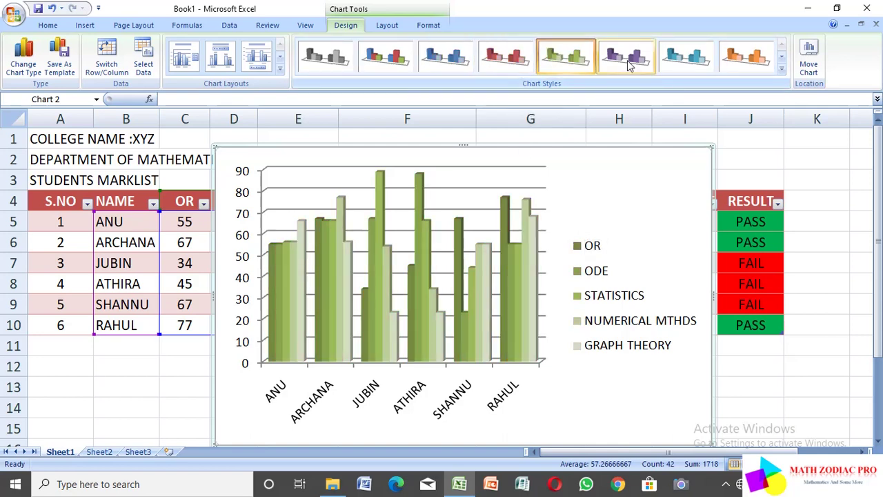
pyautogui.click(628, 63)
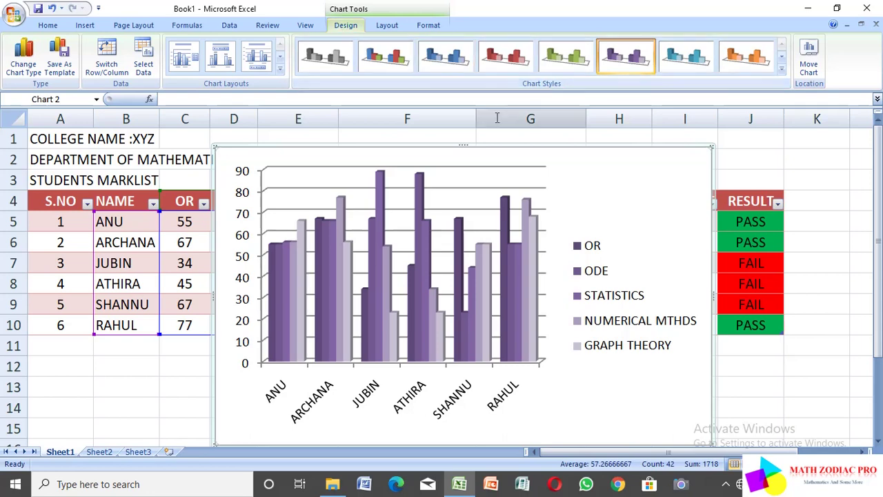
pyautogui.click(400, 54)
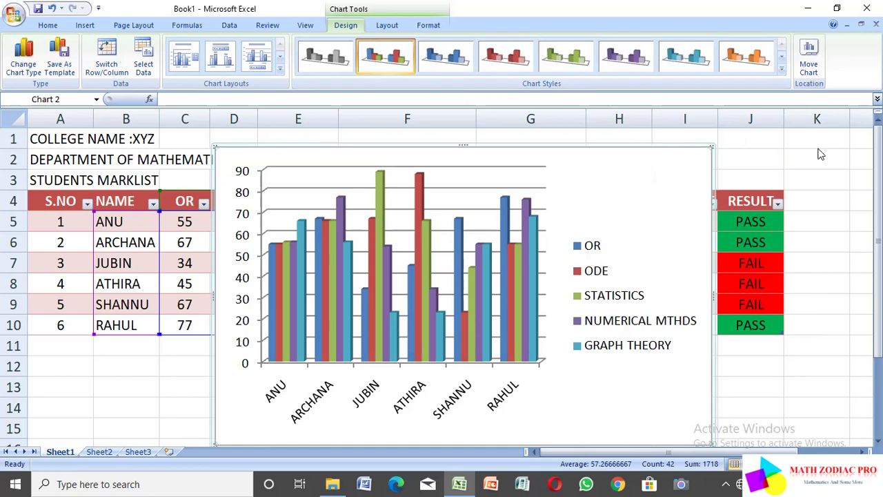